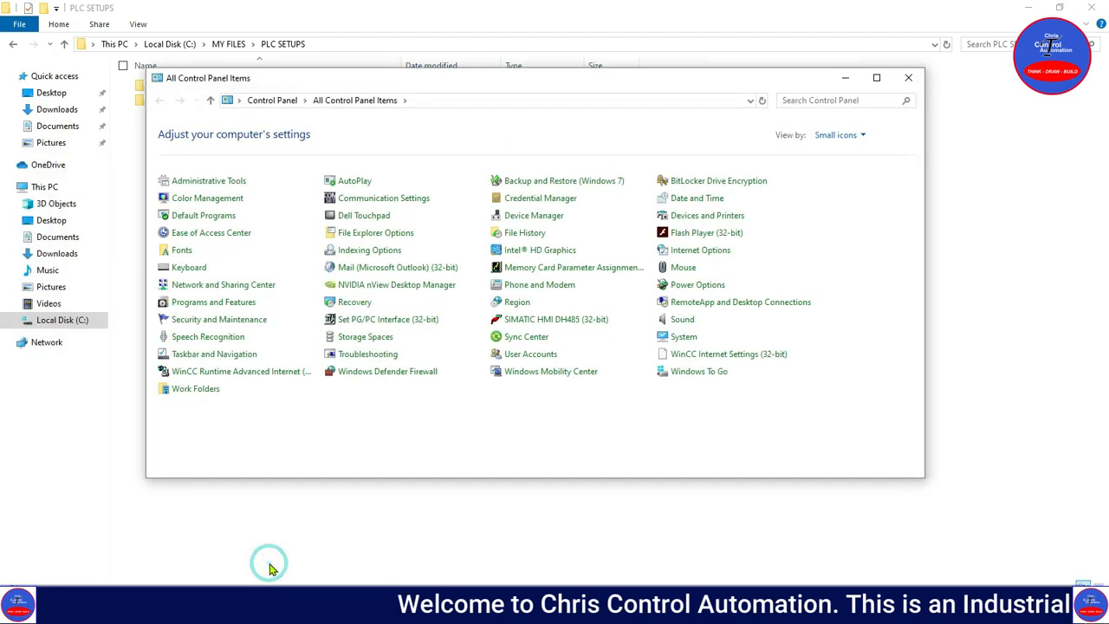
- Turn on the .NET Framework 4.8 Advanced Services Windows feature and close the completed feature change
{"action": "left_click", "coordinate": [190, 305]}
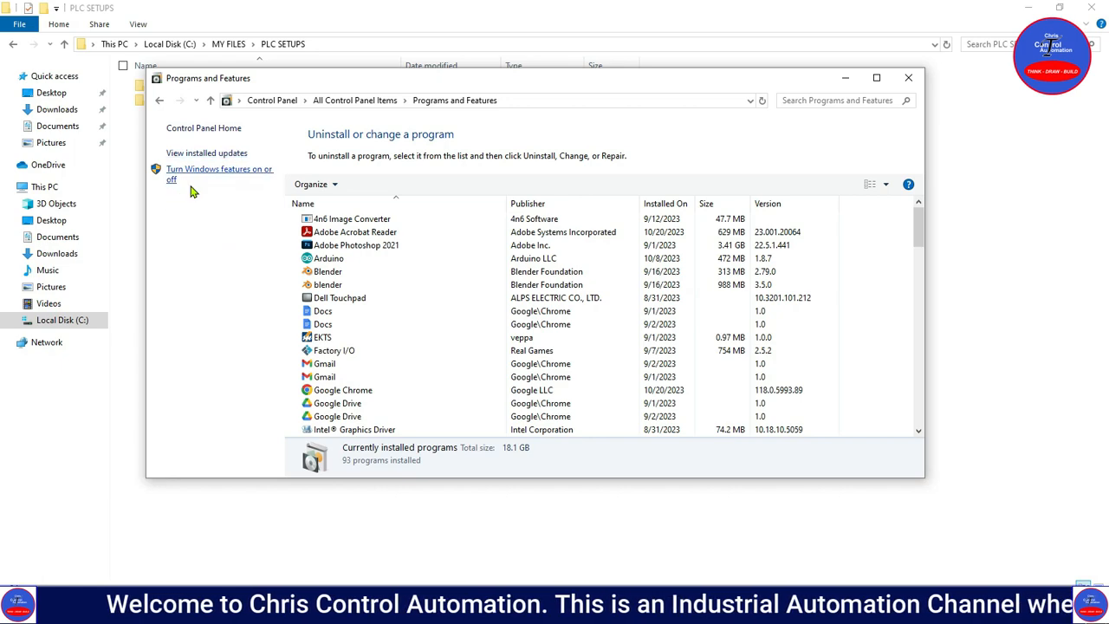
{"action": "left_click", "coordinate": [230, 184]}
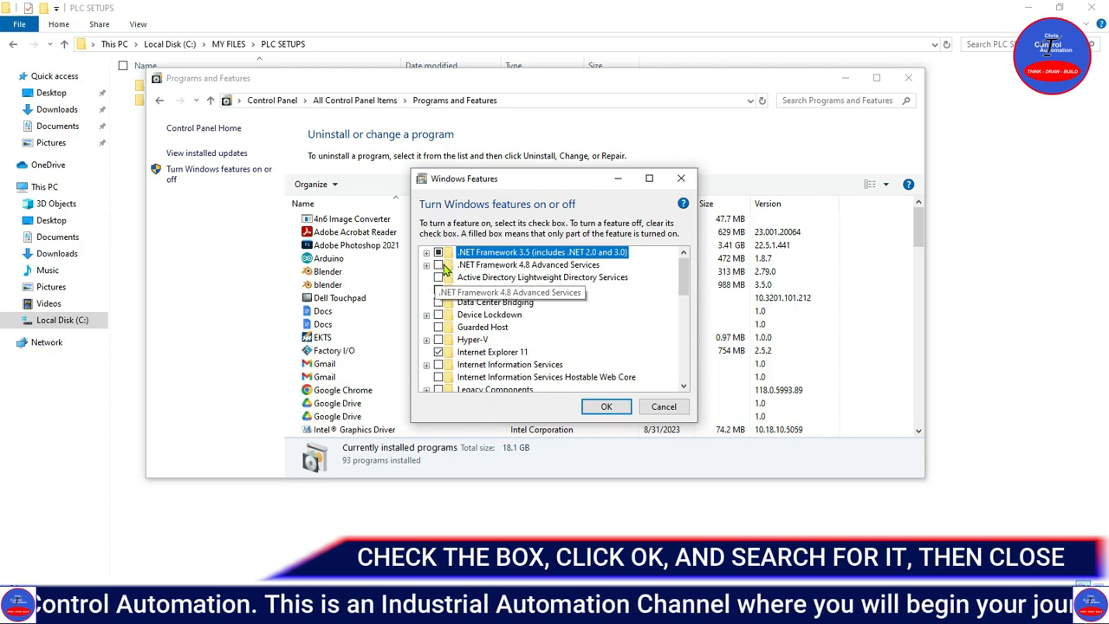
{"action": "left_click", "coordinate": [439, 264]}
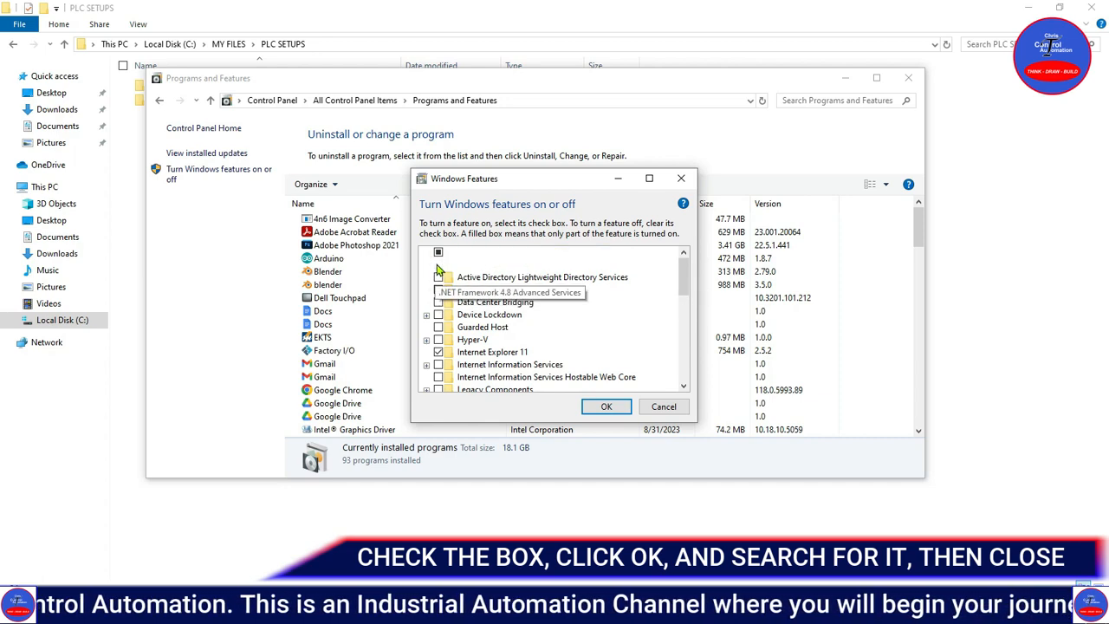
{"action": "left_click", "coordinate": [607, 407]}
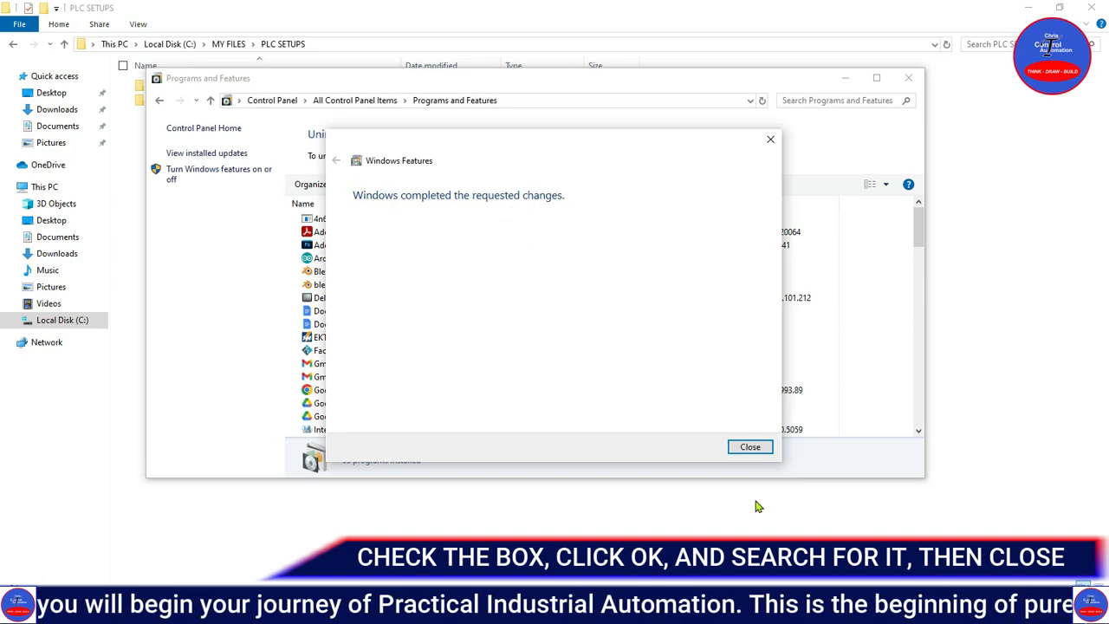
{"action": "left_click", "coordinate": [750, 447]}
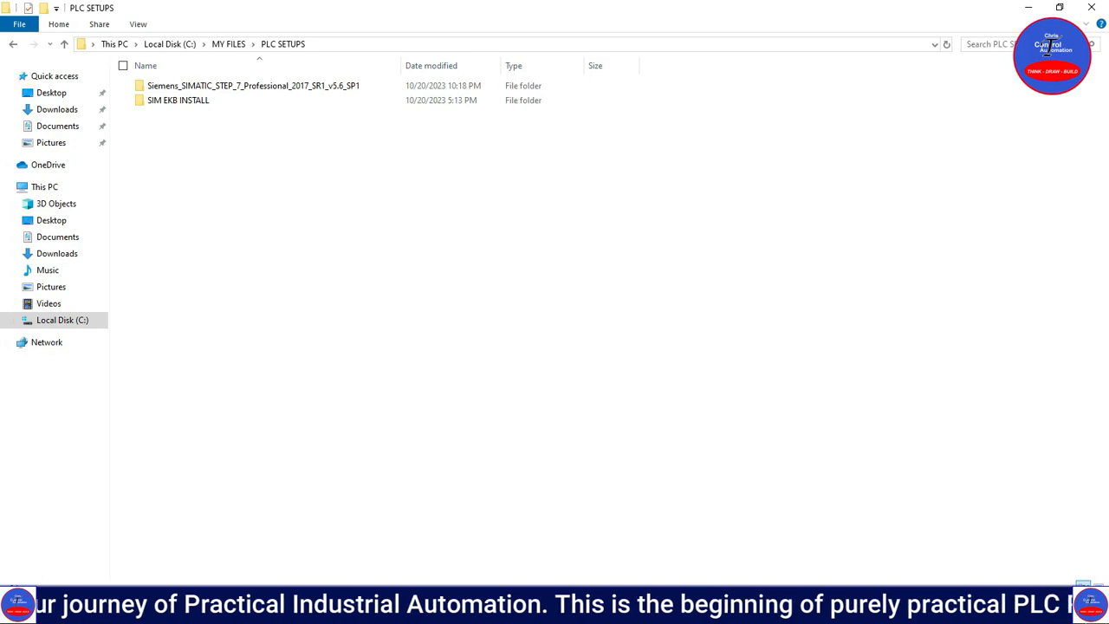
- View the Update & Security page in Windows Settings, and close Settings
{"action": "left_click", "coordinate": [14, 610]}
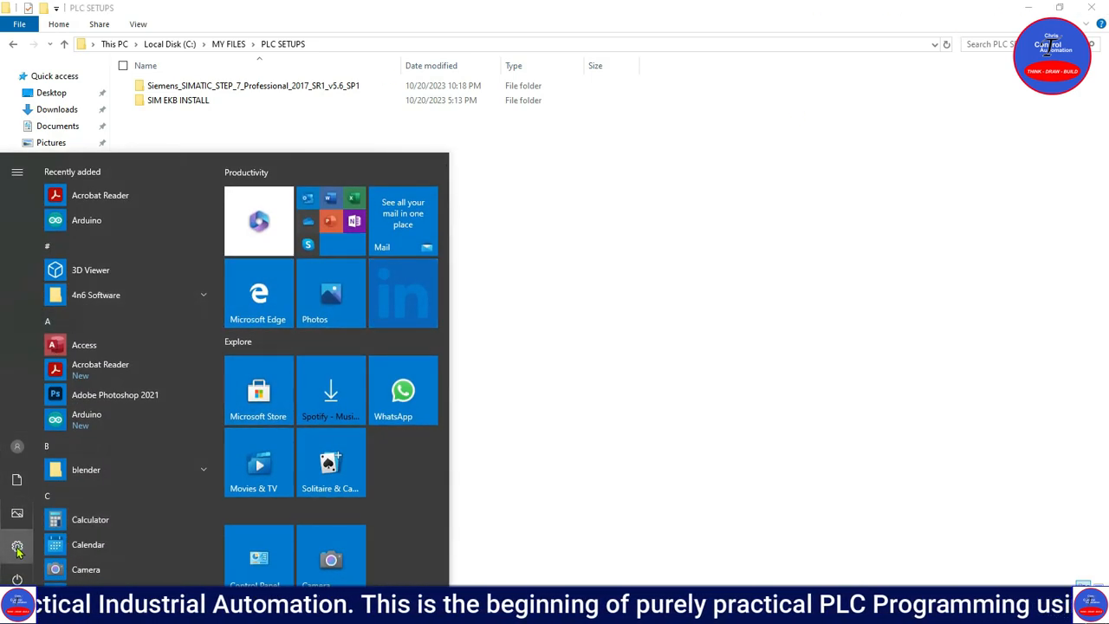
{"action": "left_click", "coordinate": [18, 547]}
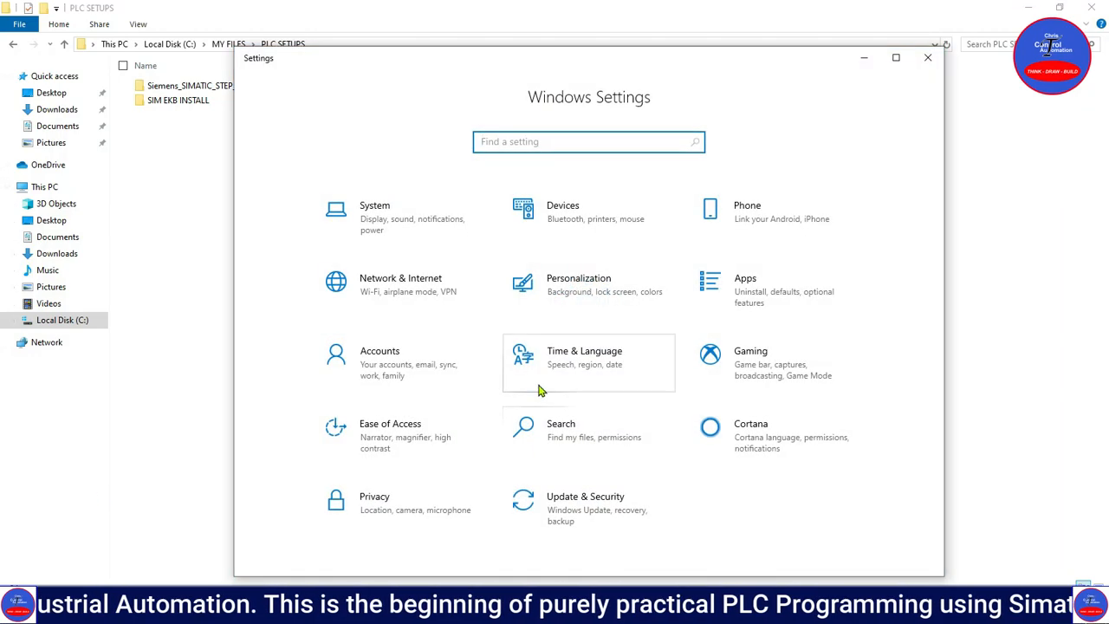
{"action": "left_click", "coordinate": [541, 517]}
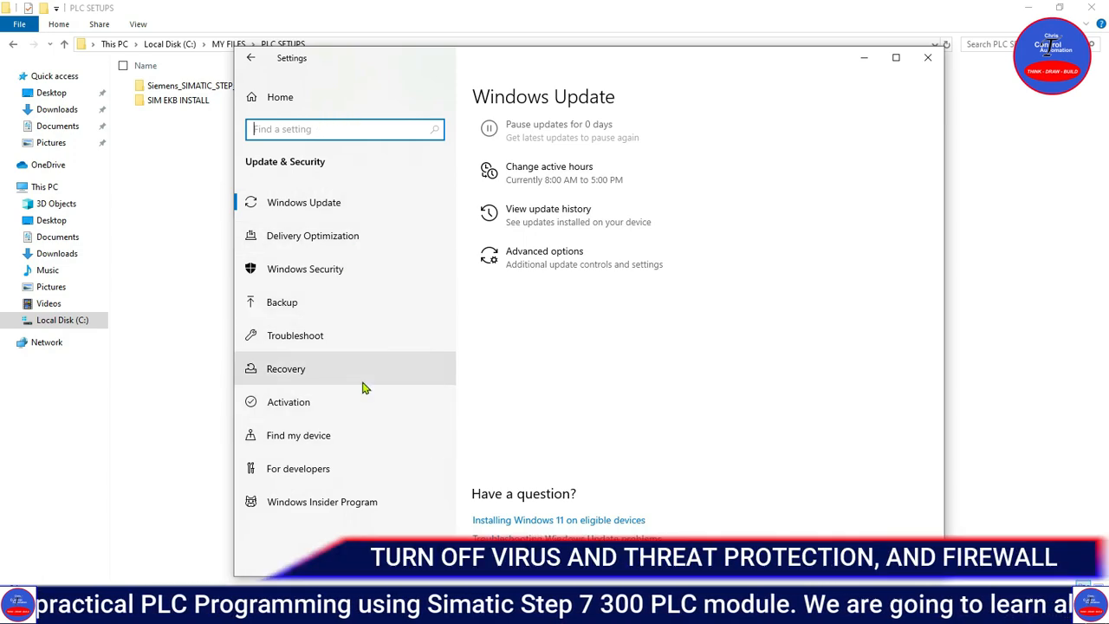
{"action": "left_click", "coordinate": [928, 58]}
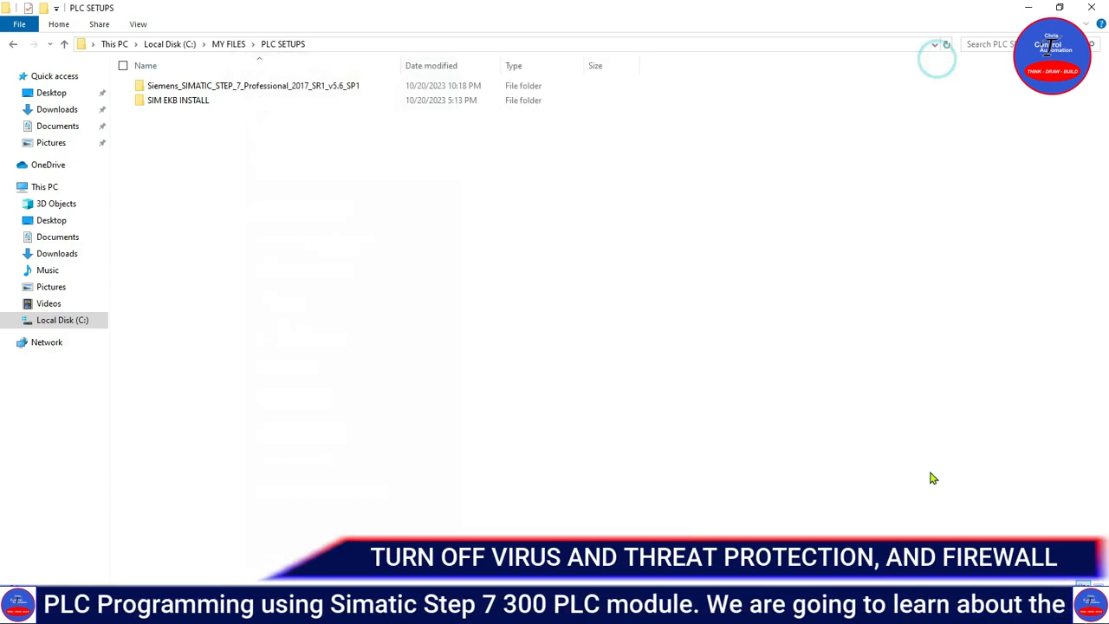
- Open the management page for Virus & threat protection settings through the Windows Security dashboard
{"action": "left_click", "coordinate": [953, 612]}
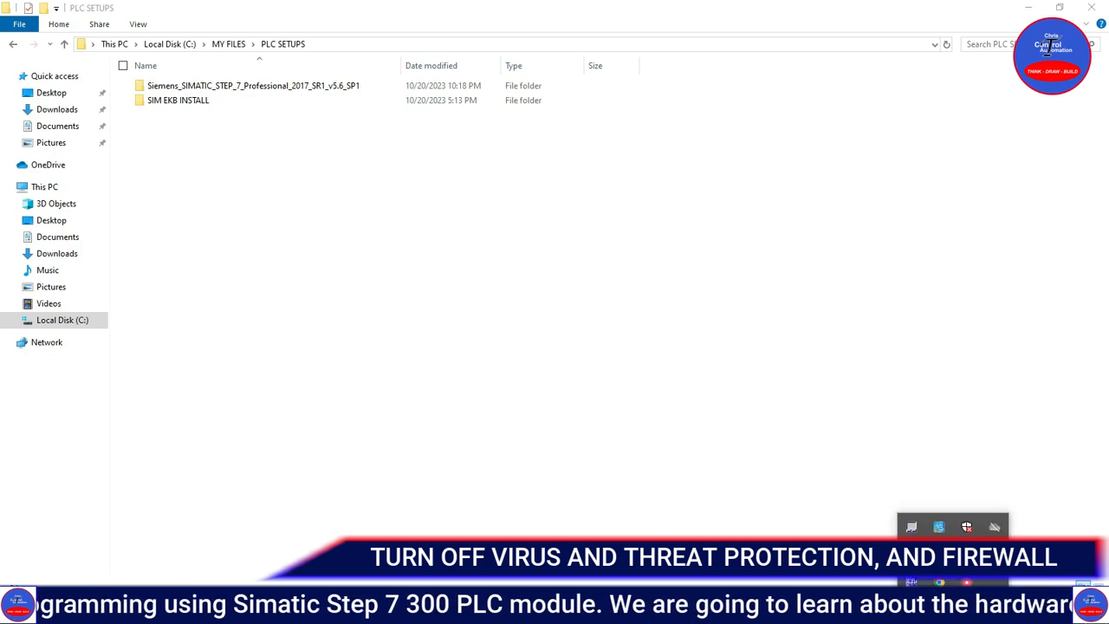
{"action": "right_click", "coordinate": [965, 526]}
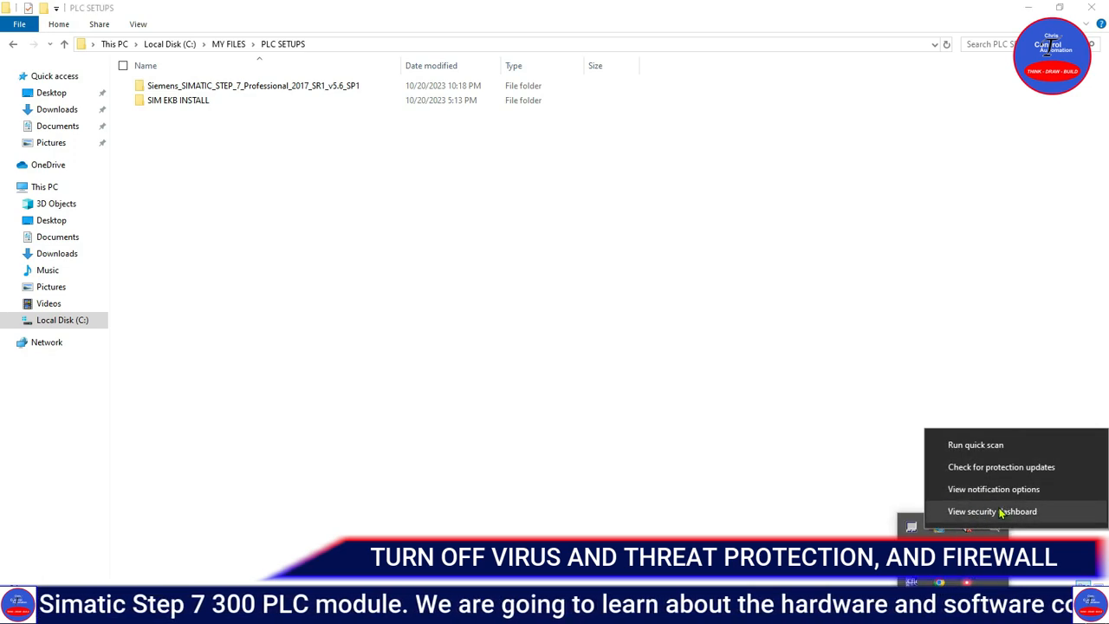
{"action": "left_click", "coordinate": [980, 514]}
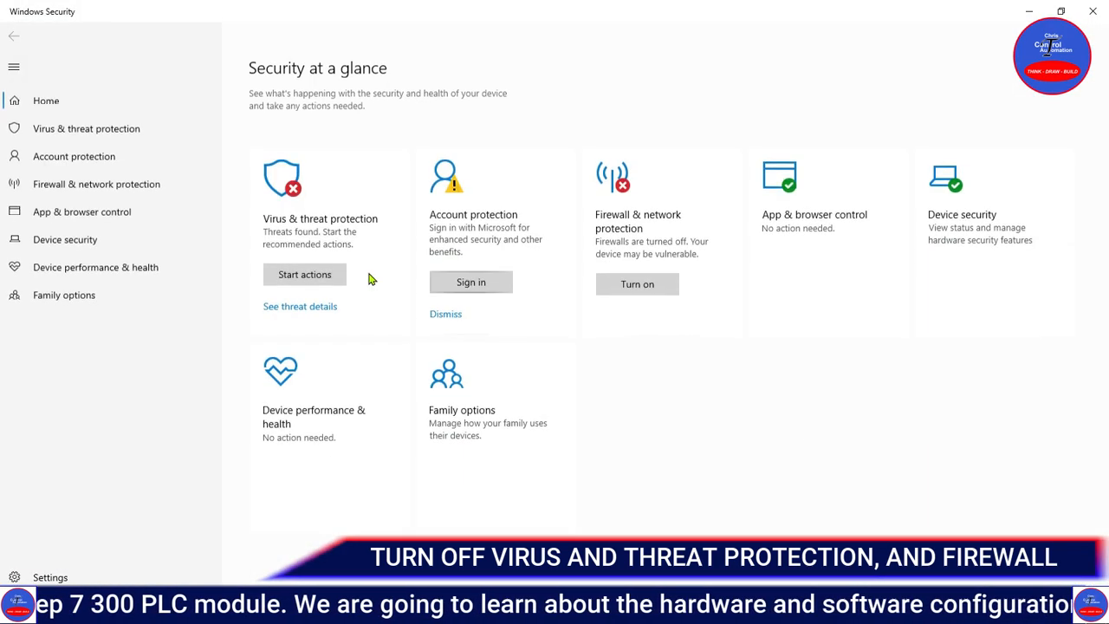
{"action": "left_click", "coordinate": [90, 136]}
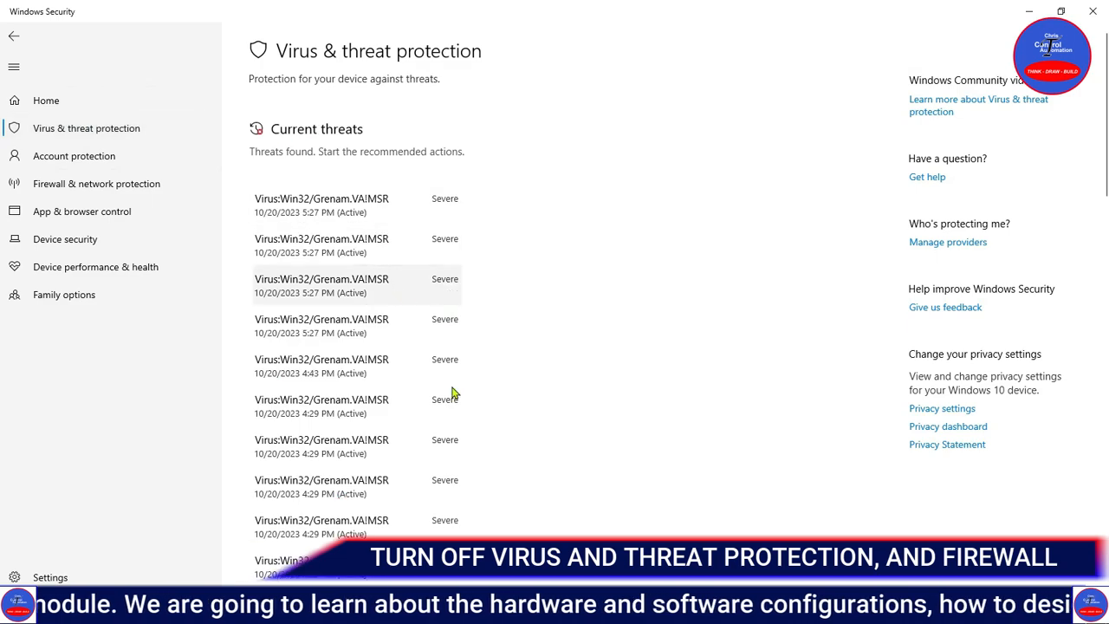
{"action": "scroll", "coordinate": [475, 432], "scroll_direction": "down", "scroll_amount": 4}
{"action": "scroll", "coordinate": [476, 432], "scroll_direction": "down", "scroll_amount": 10}
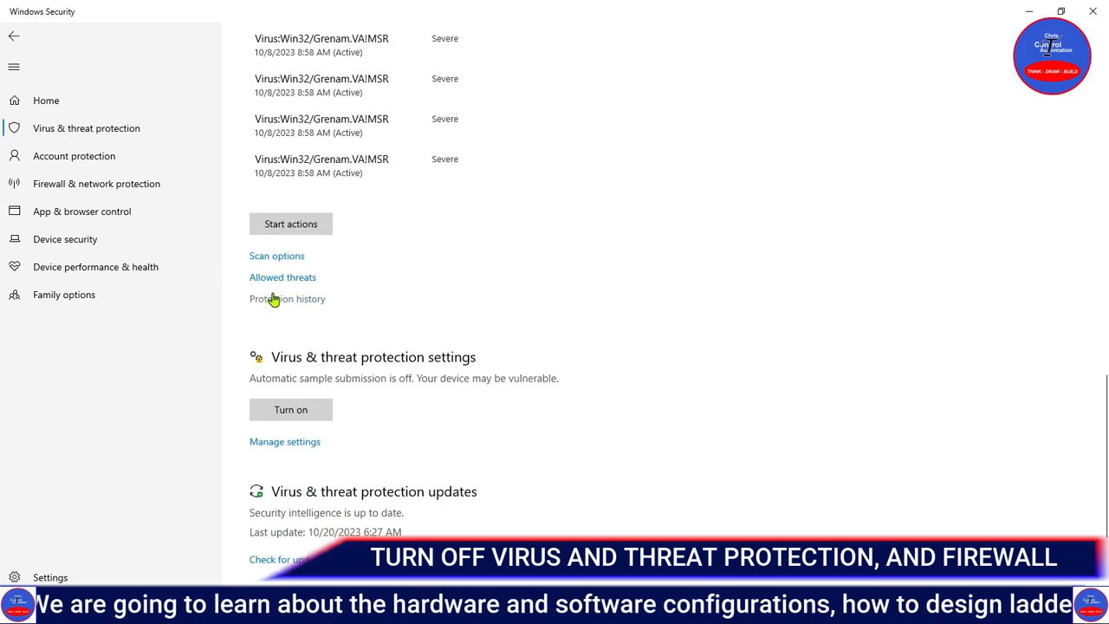
{"action": "left_click", "coordinate": [287, 442]}
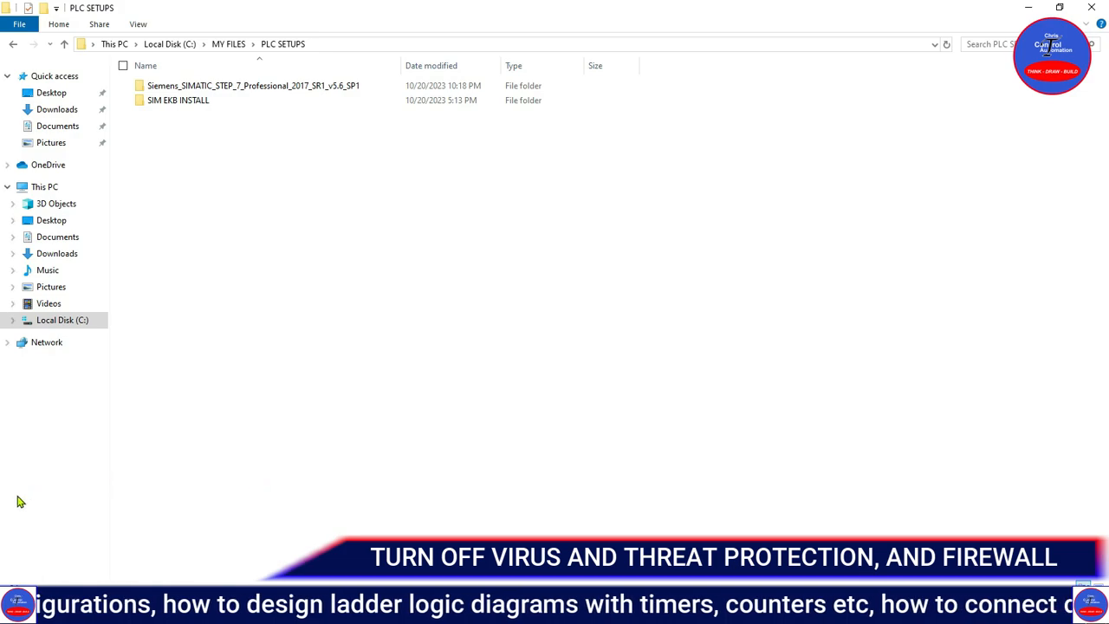
- Check the Windows Defender Firewall on/off settings for private and public networks, leaving without changes
{"action": "left_click", "coordinate": [17, 610]}
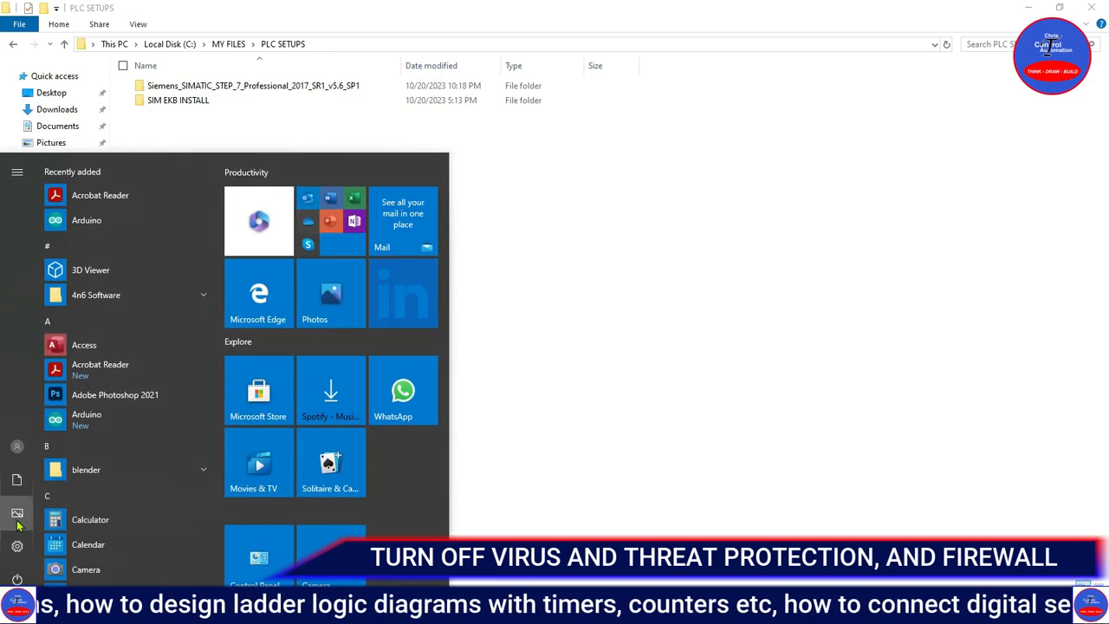
{"action": "left_click", "coordinate": [233, 558]}
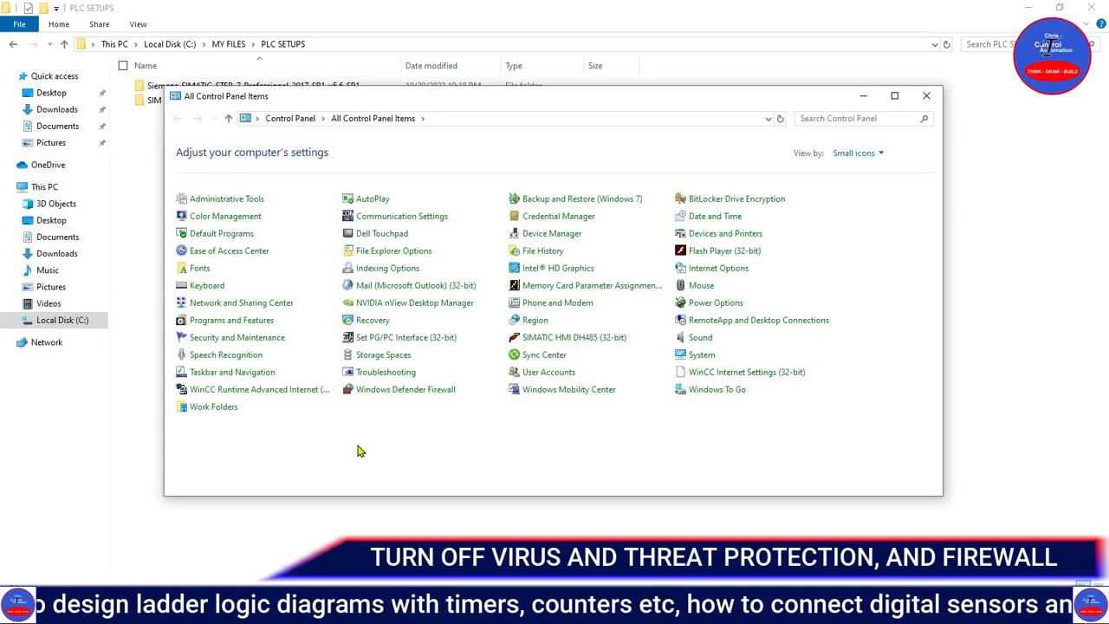
{"action": "left_click", "coordinate": [423, 397]}
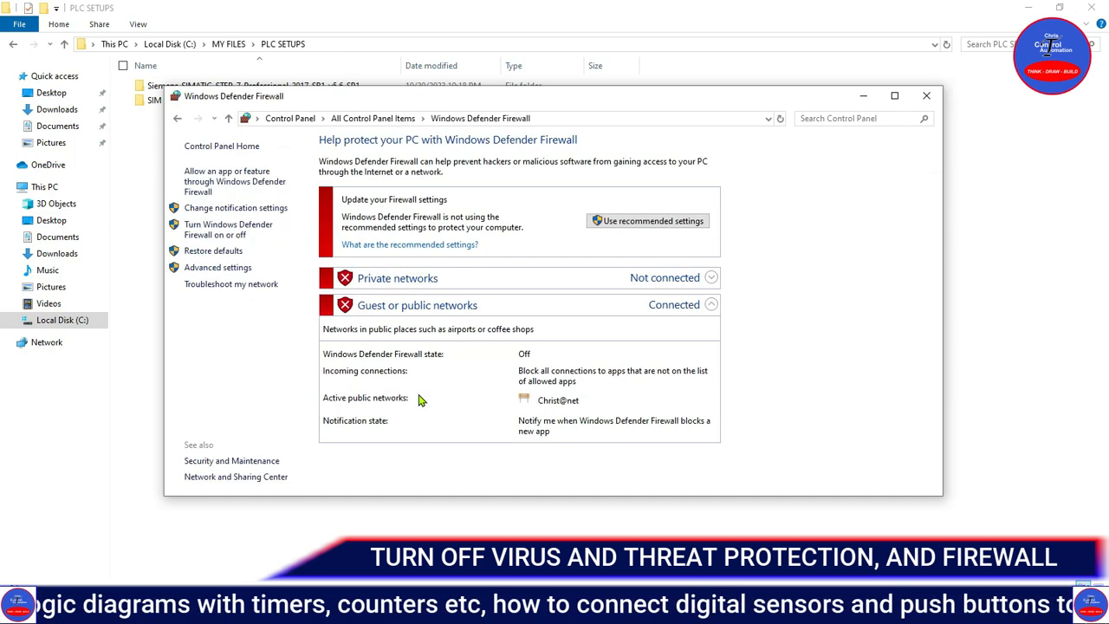
{"action": "left_click", "coordinate": [231, 236]}
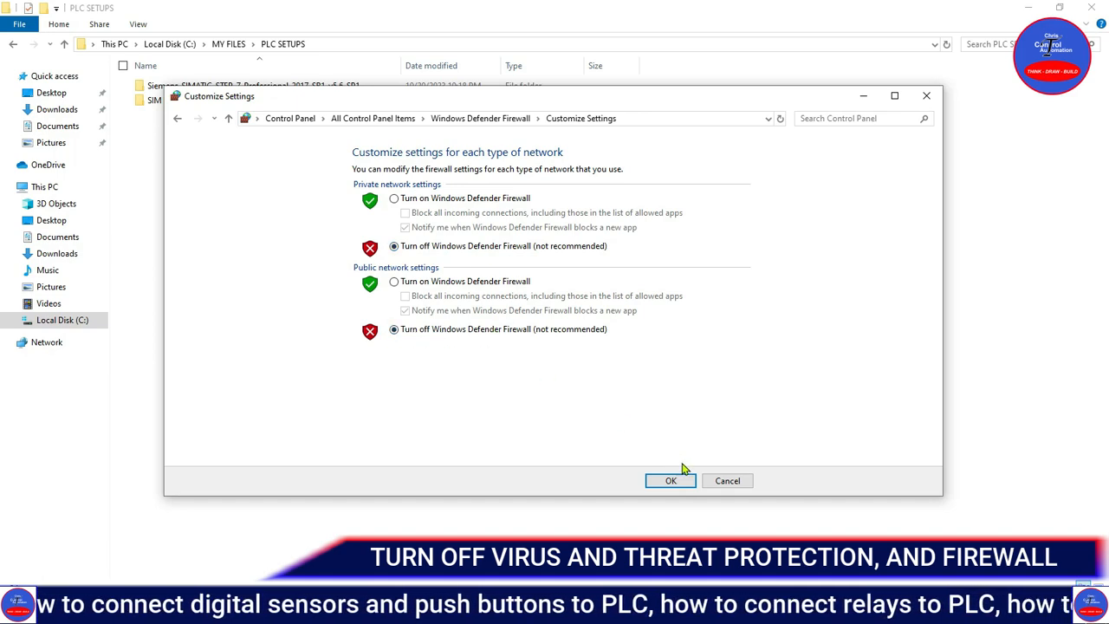
{"action": "left_click", "coordinate": [734, 482]}
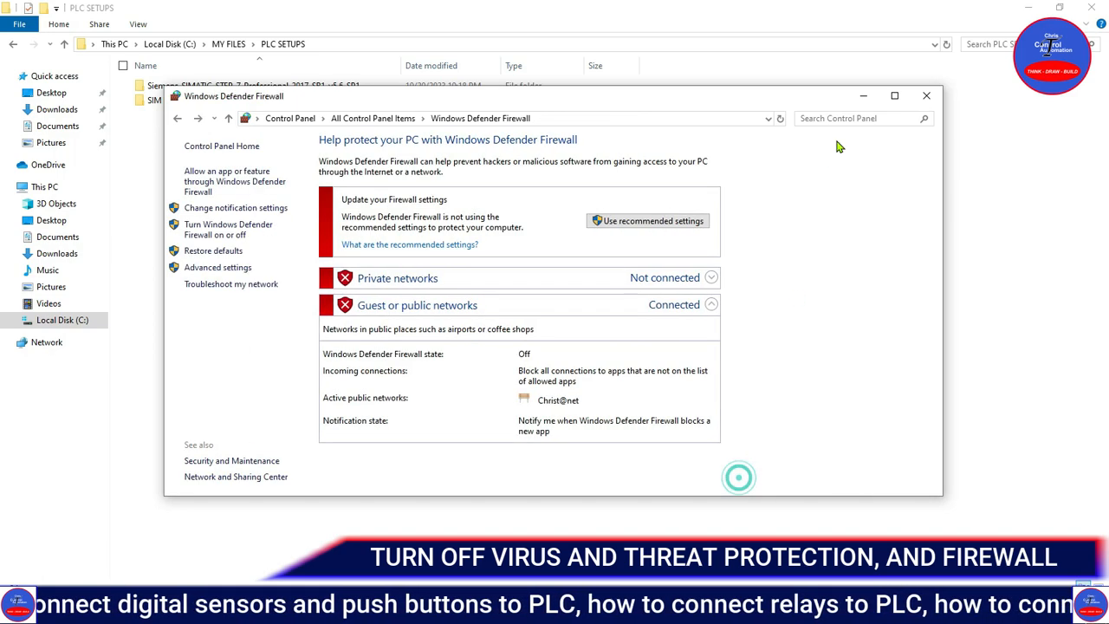
{"action": "left_click", "coordinate": [926, 95]}
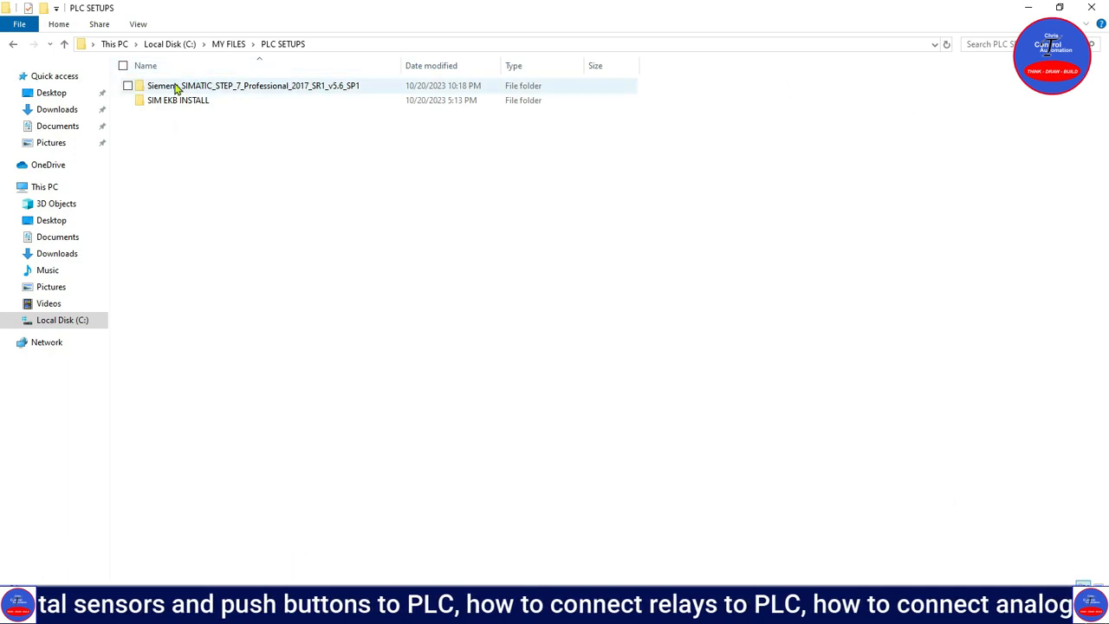
- Extract STEP7_PROFESSIONAL_2017_SR1.iso from the Siemens_SIMATIC_STEP_7_Professional_2017_SR1_v5.6_SP1 folder into its own STEP7_PROFESSIONAL_2017_SR1 subfolder
{"action": "double_click", "coordinate": [222, 90]}
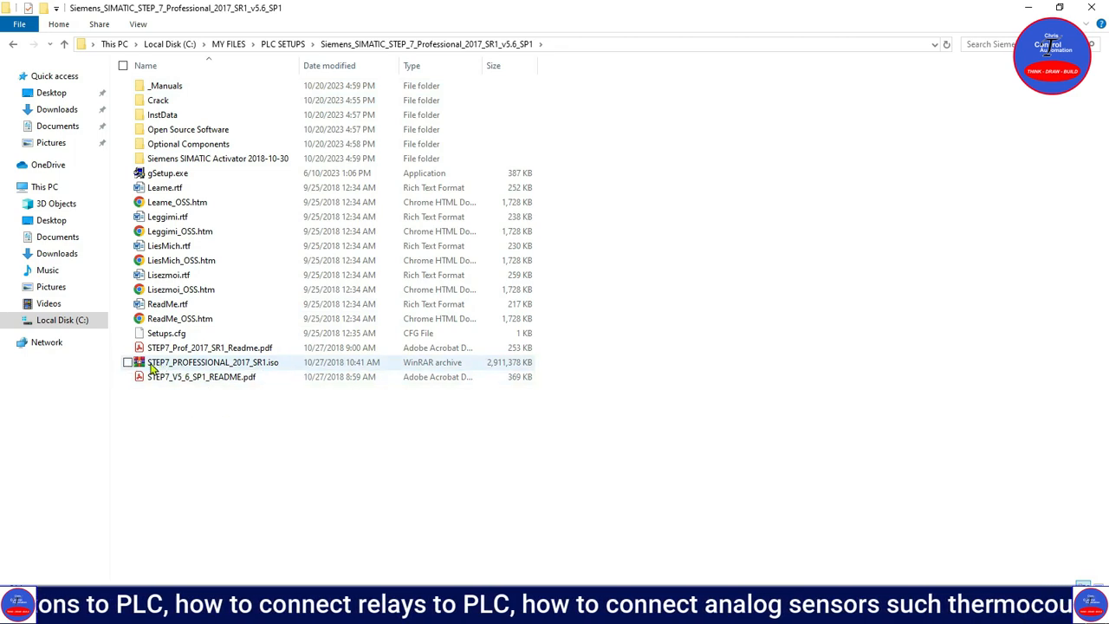
{"action": "right_click", "coordinate": [178, 365]}
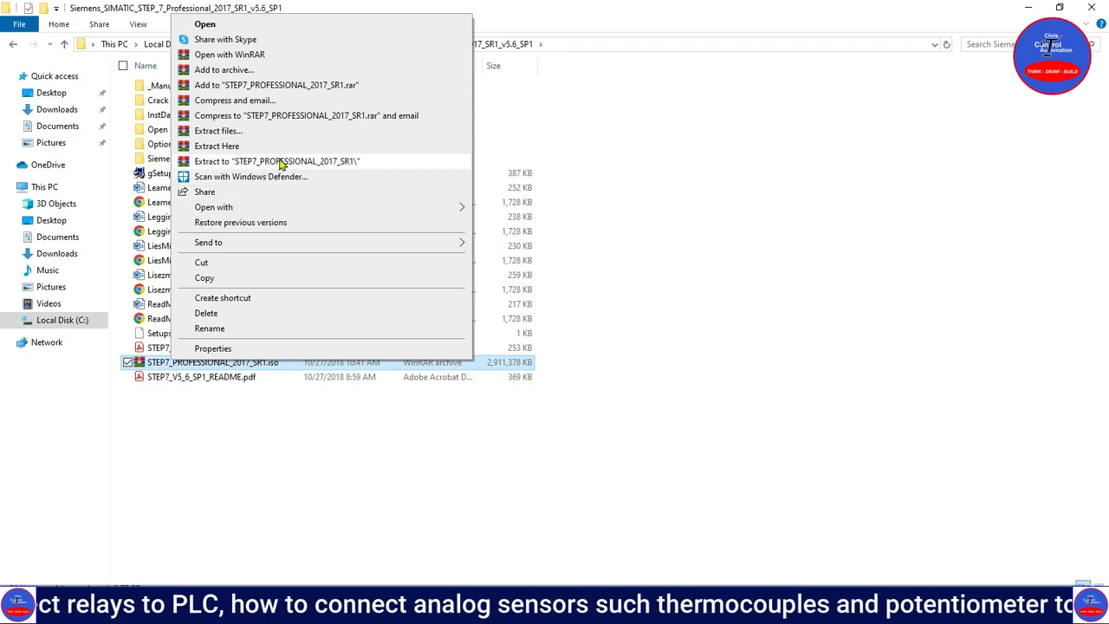
{"action": "left_click", "coordinate": [234, 161]}
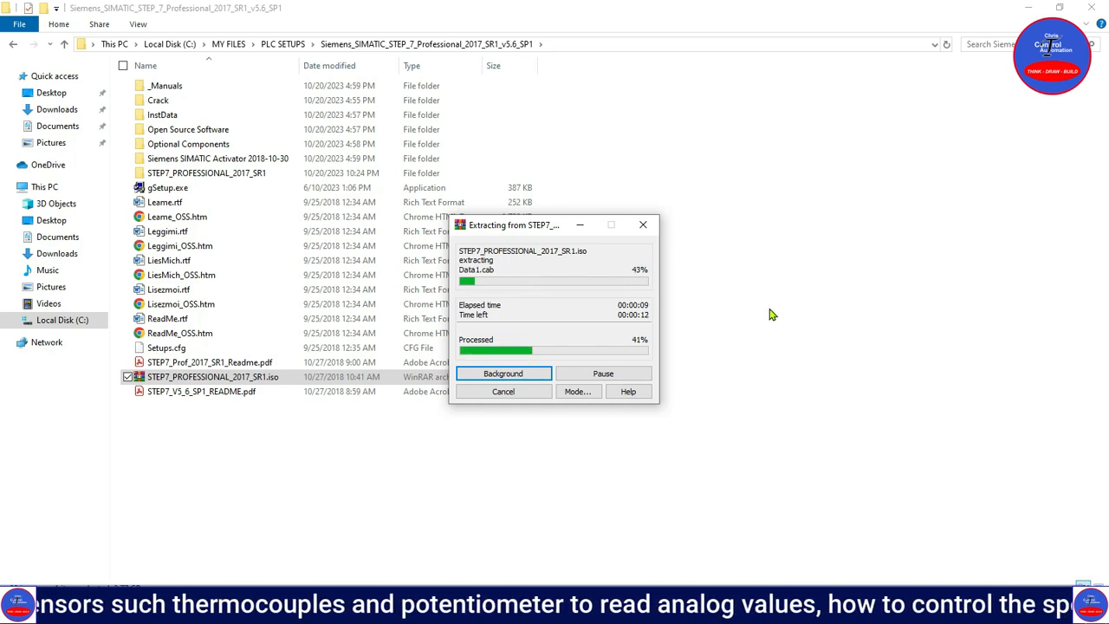
- Disconnect the computer from the Wi-Fi network
{"action": "left_click", "coordinate": [1009, 611]}
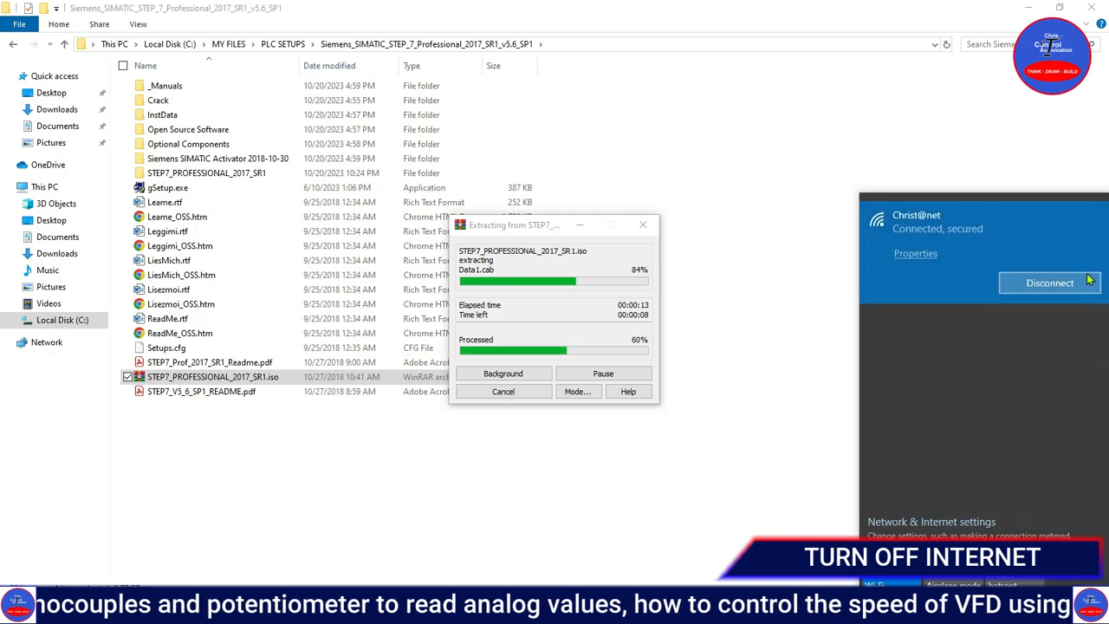
{"action": "left_click", "coordinate": [1055, 289]}
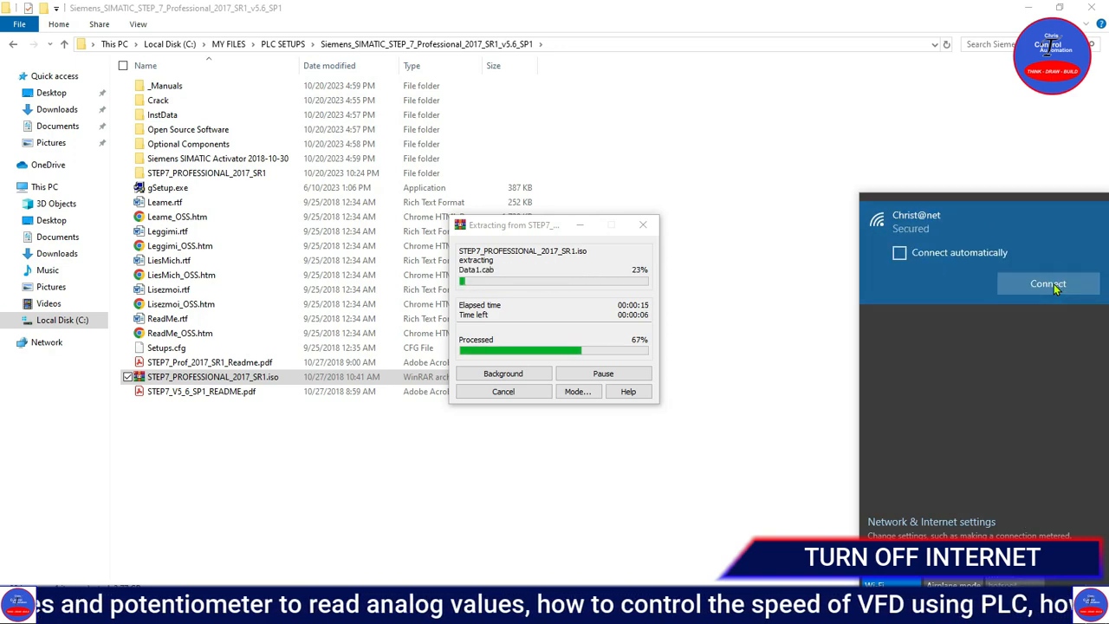
{"action": "left_click", "coordinate": [795, 285]}
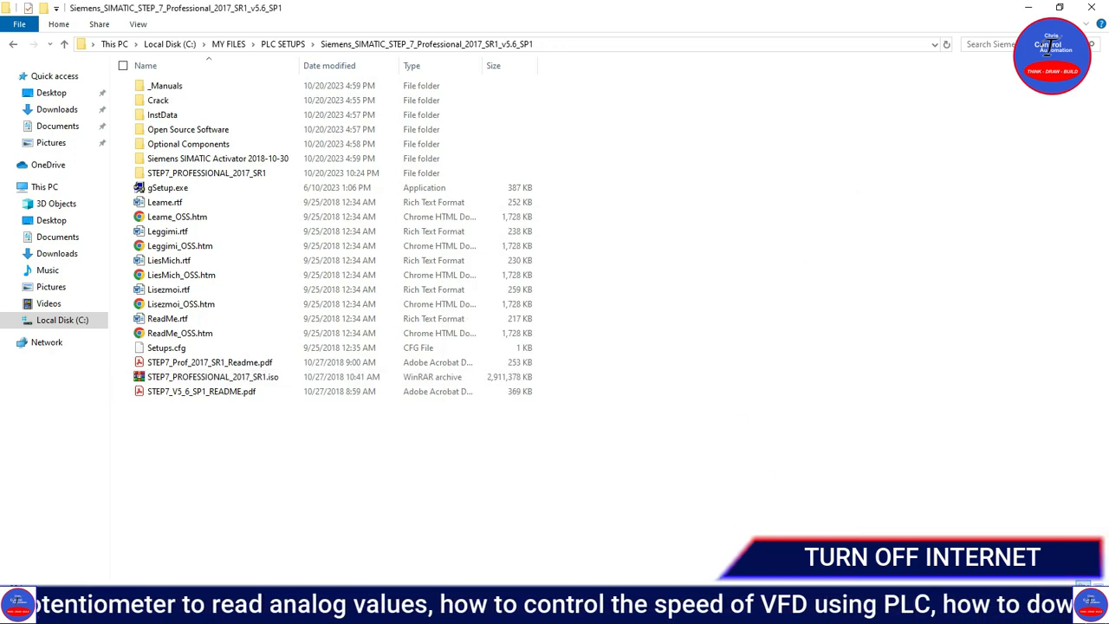
- Run Setup.exe from the extracted STEP7_PROFESSIONAL_2017_SR1 folder
{"action": "key", "text": "alt+Tab"}
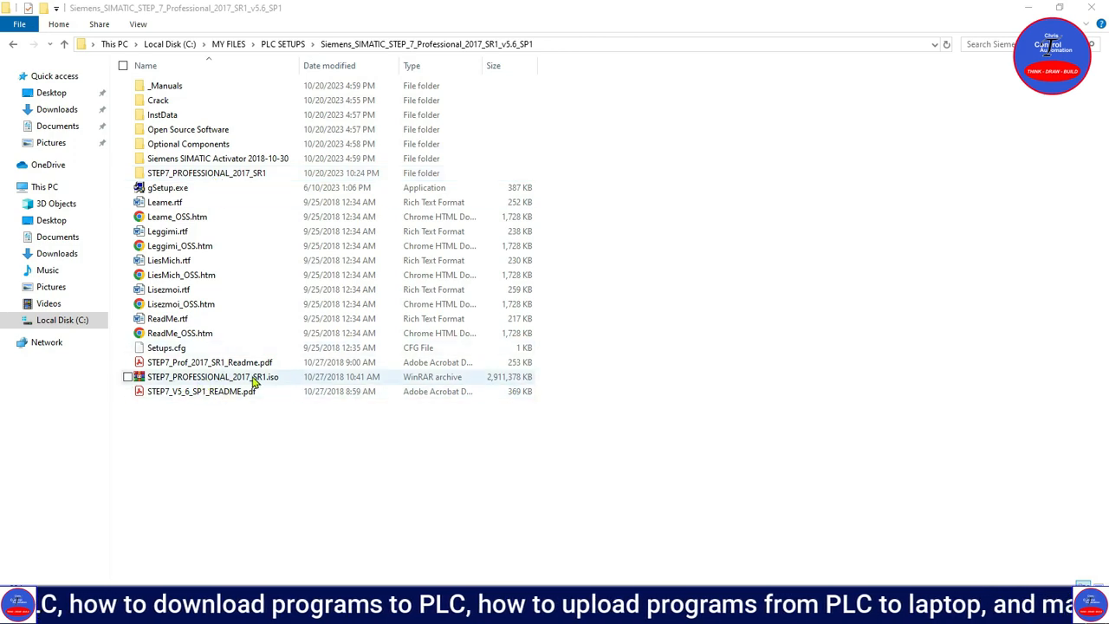
{"action": "double_click", "coordinate": [221, 177]}
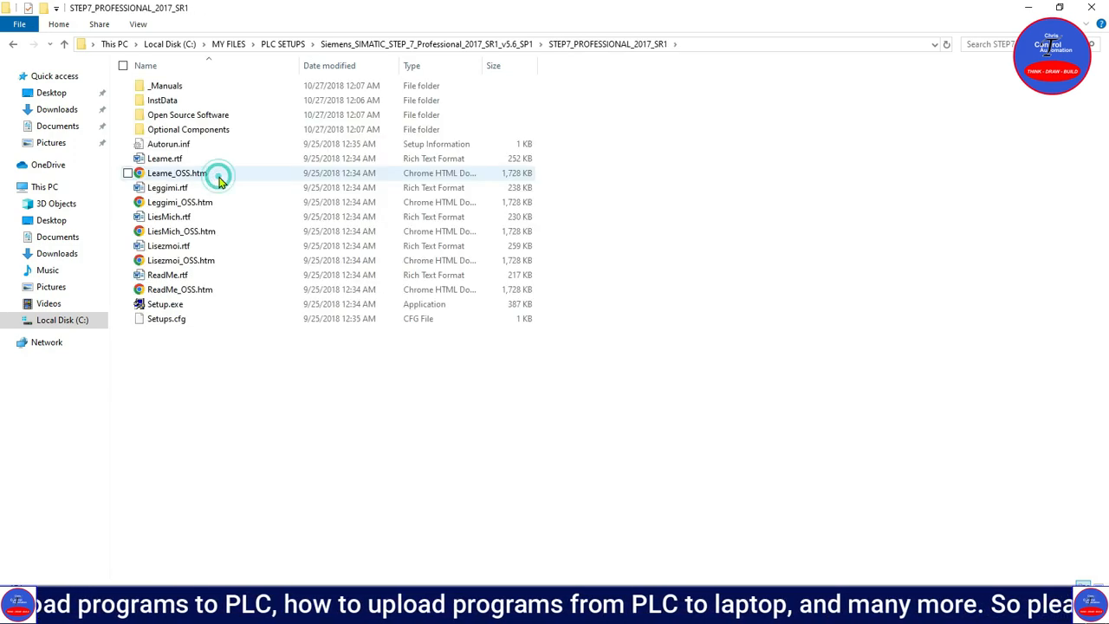
{"action": "double_click", "coordinate": [169, 308]}
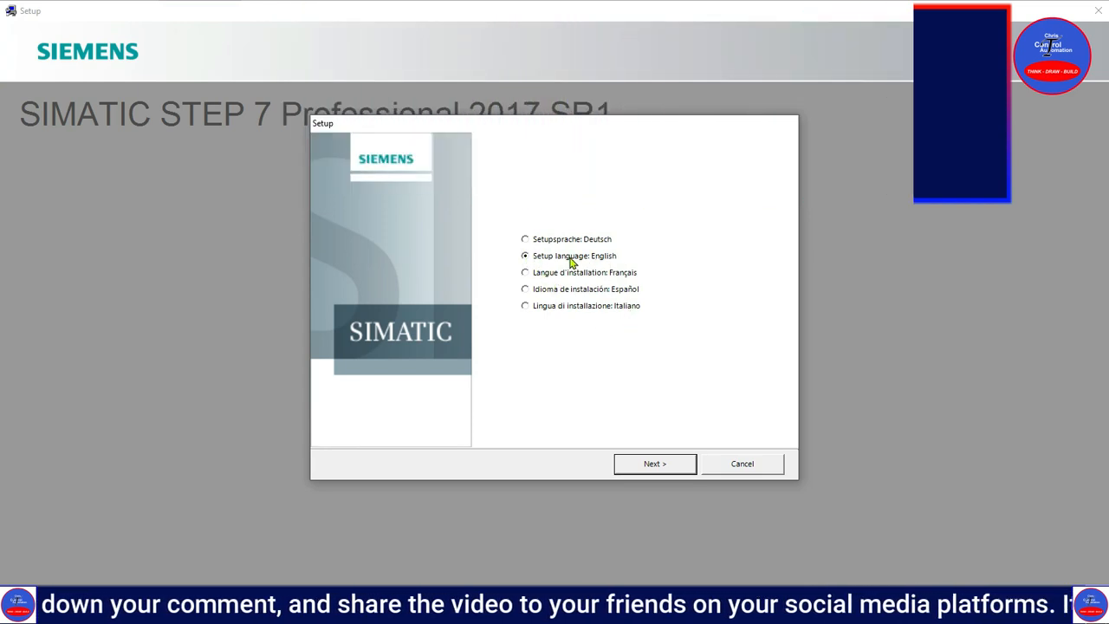
- Continue the setup in English, accept the license agreement and proceed with STEP 7 V5.6 incl. SP1 as the program to install
{"action": "left_click", "coordinate": [665, 469]}
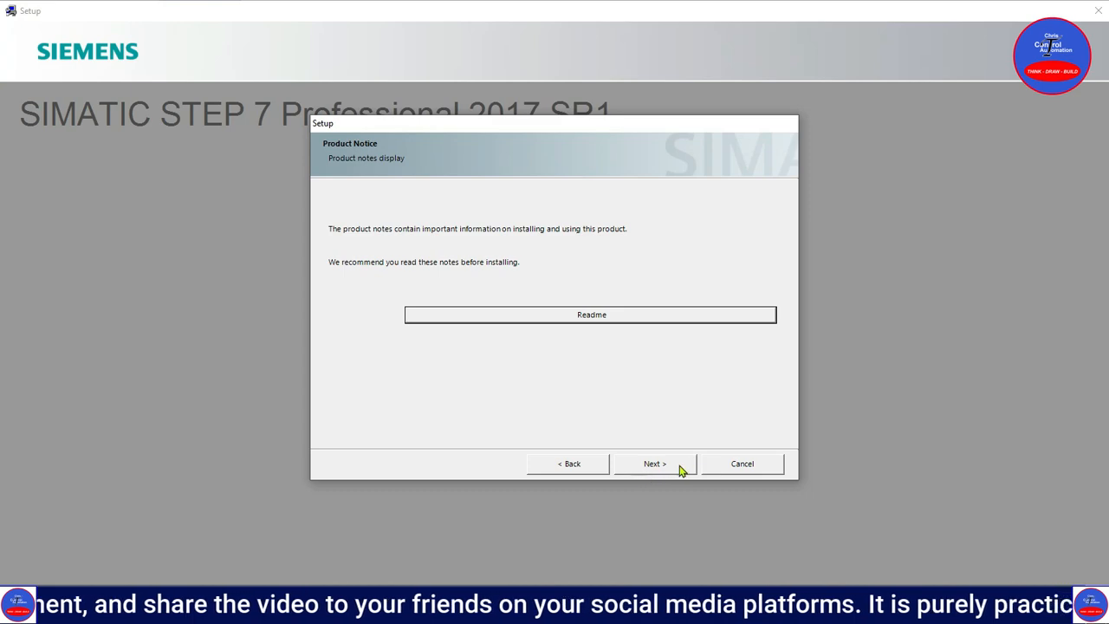
{"action": "left_click", "coordinate": [679, 468]}
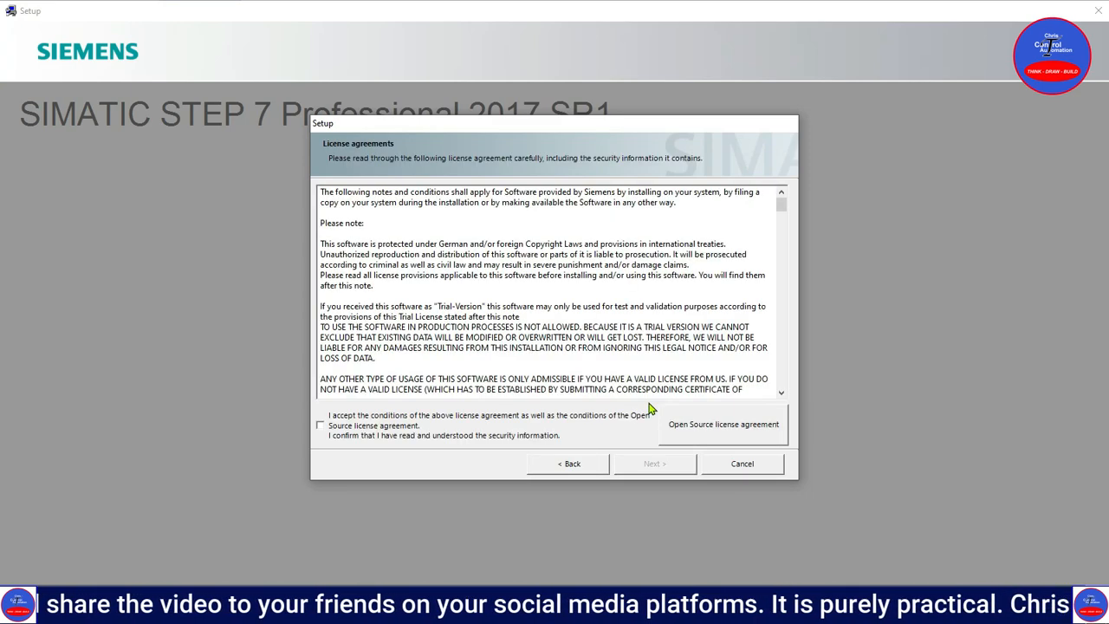
{"action": "left_click", "coordinate": [321, 425]}
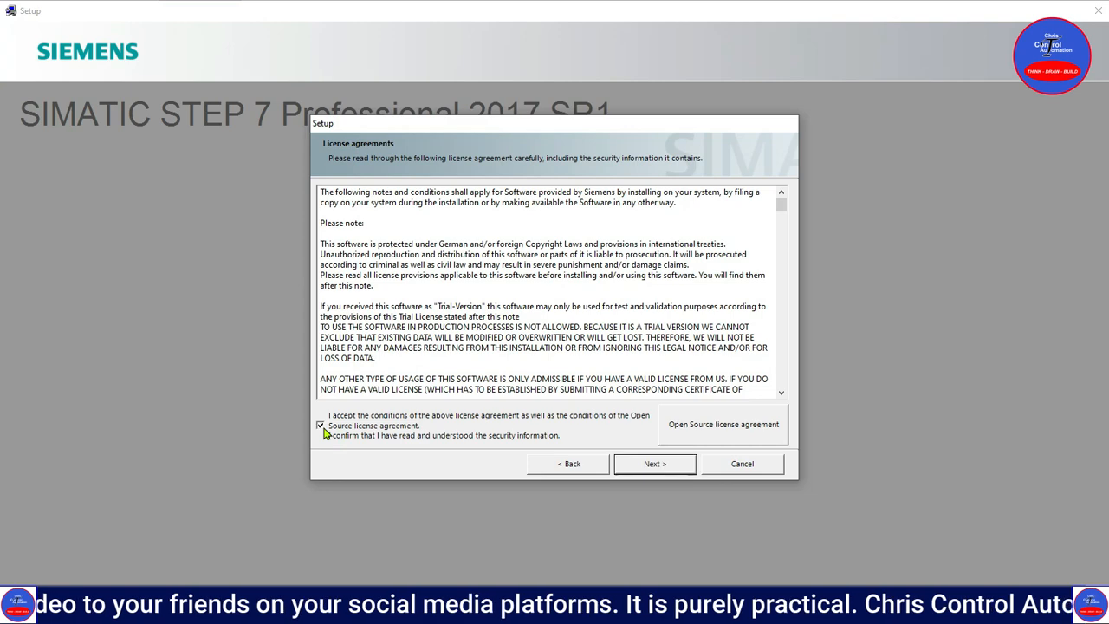
{"action": "left_click", "coordinate": [678, 469]}
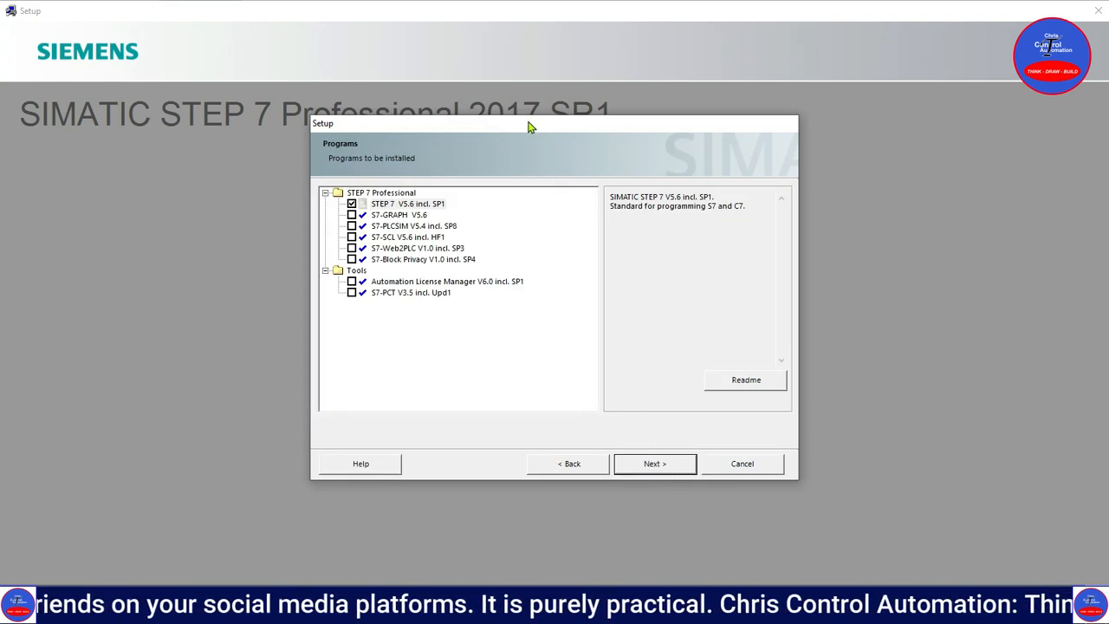
{"action": "left_click", "coordinate": [665, 465]}
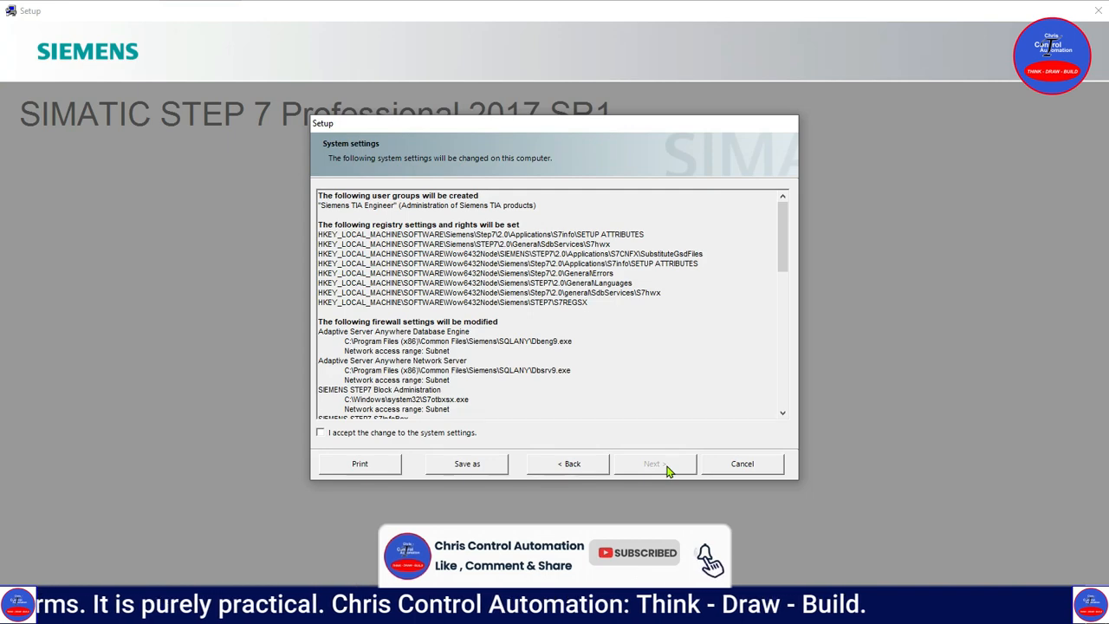
- Accept the changes to the system settings and start installing STEP 7 V5.6 incl. SP1
{"action": "left_click", "coordinate": [321, 433]}
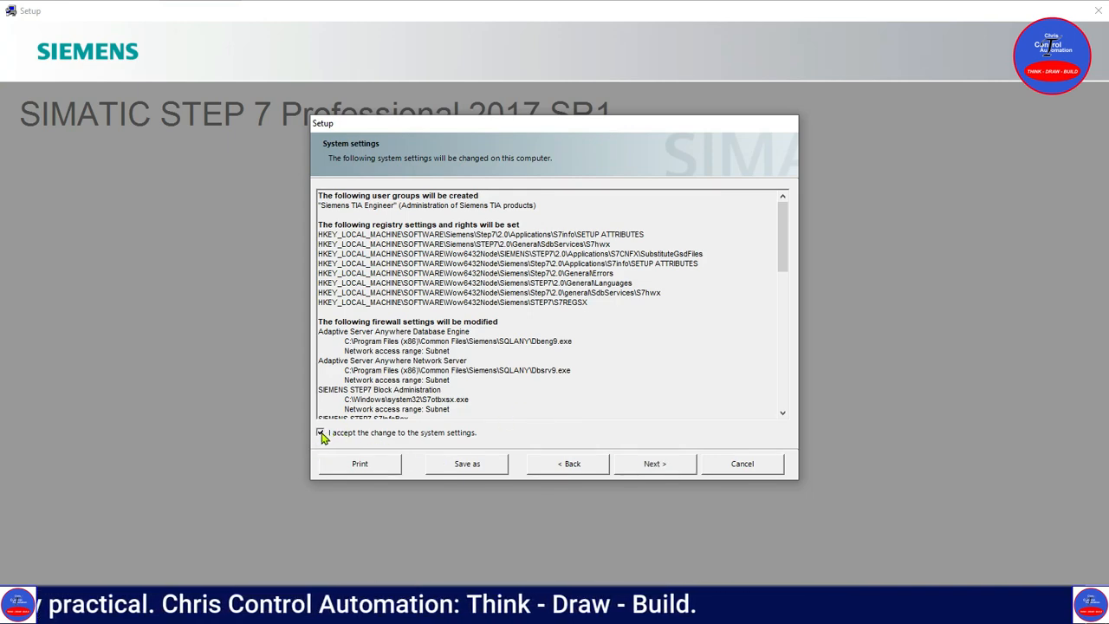
{"action": "left_click", "coordinate": [667, 470]}
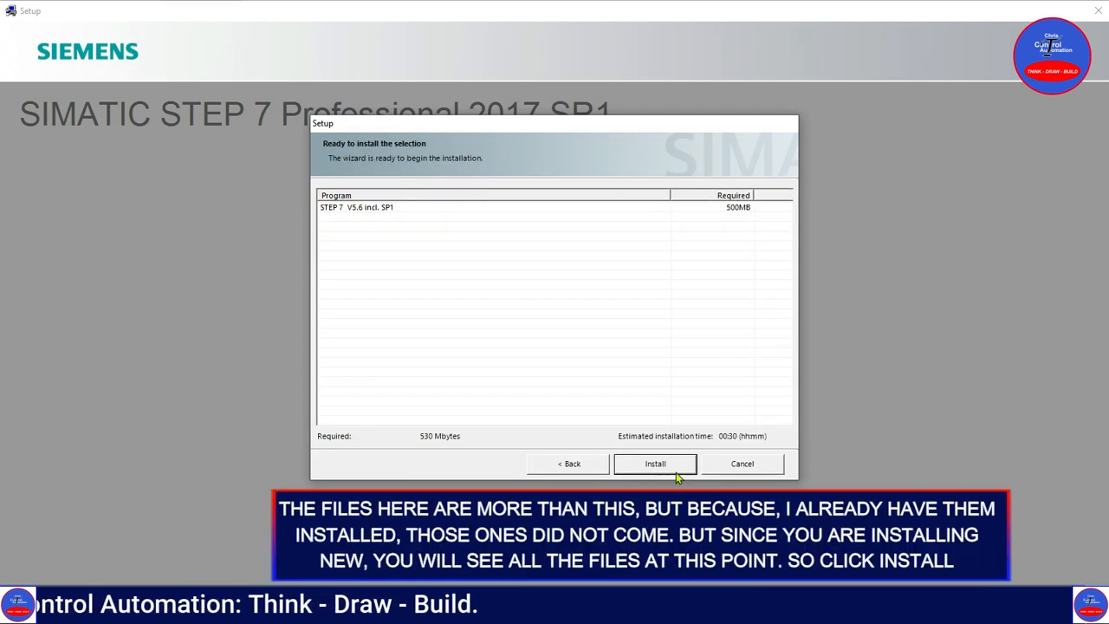
{"action": "left_click", "coordinate": [351, 211]}
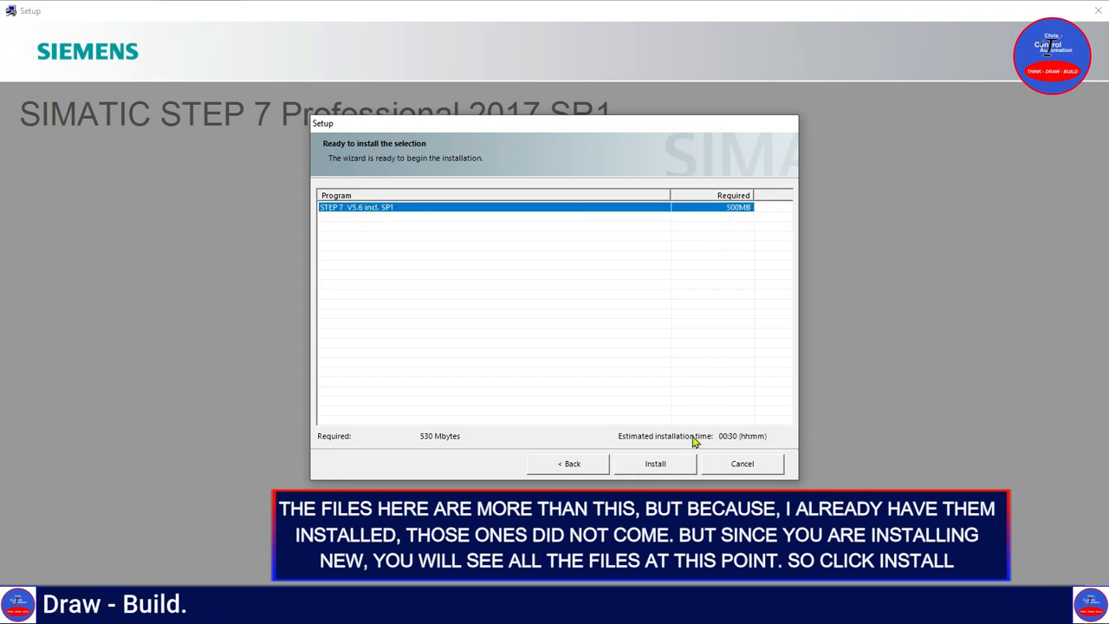
{"action": "left_click", "coordinate": [670, 466]}
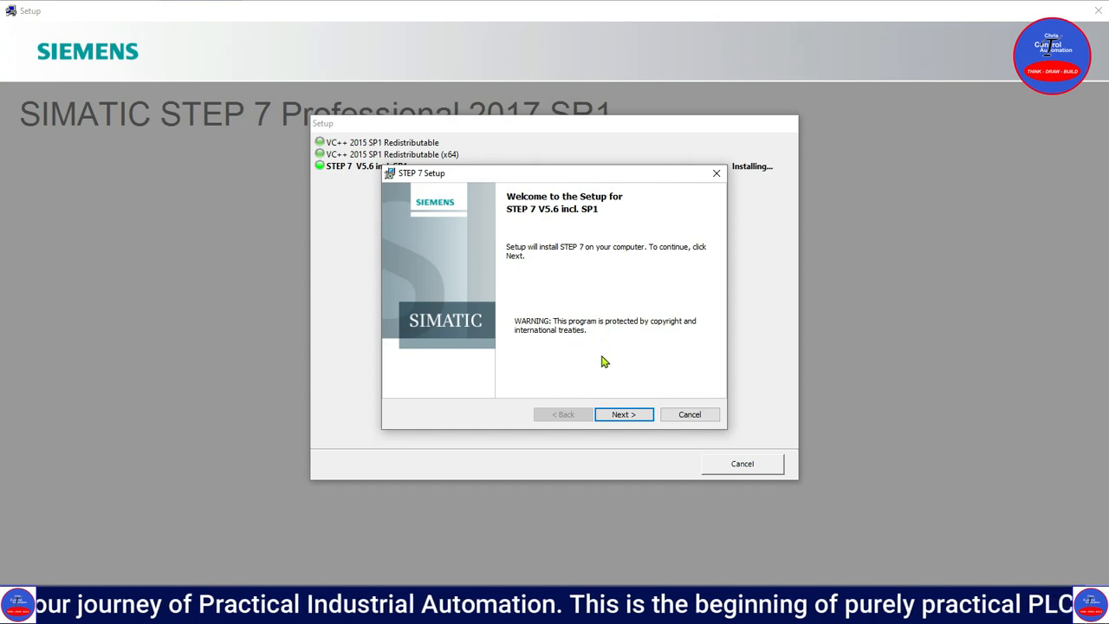
- Proceed past the STEP 7 welcome and readme pages and enter CHRIS CONTROL AUTOMATION as the organization in the customer information
{"action": "left_click", "coordinate": [630, 418]}
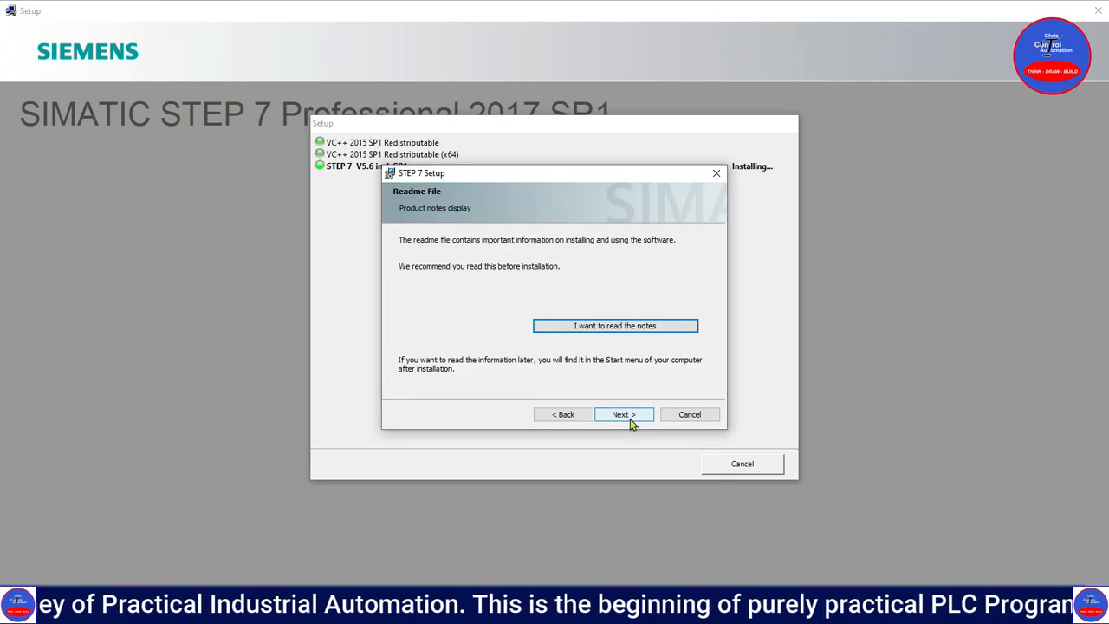
{"action": "left_click", "coordinate": [614, 413]}
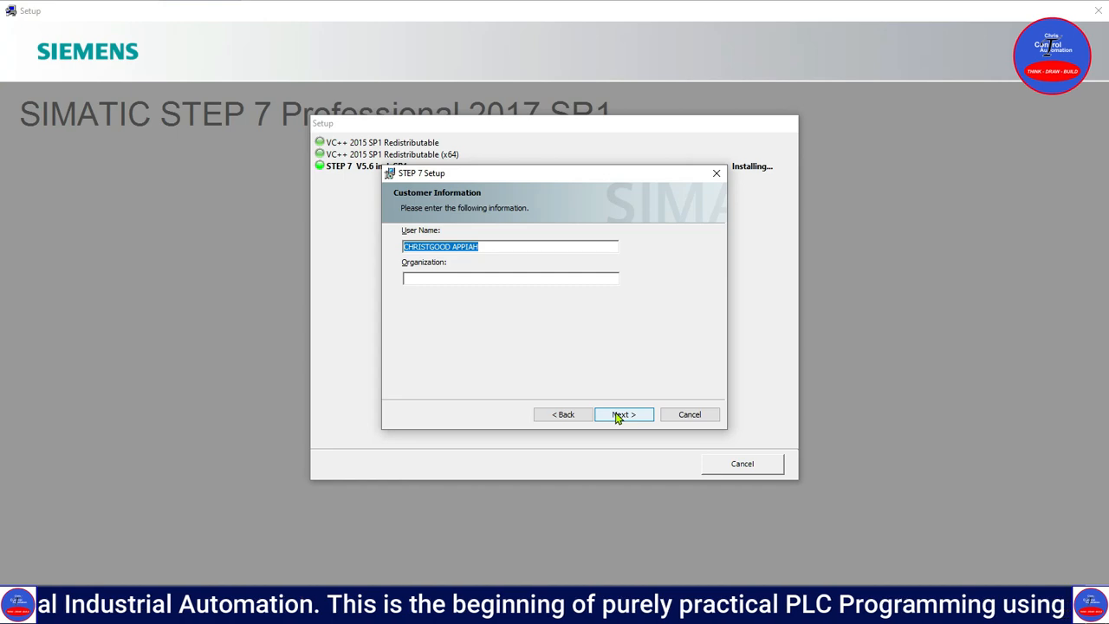
{"action": "left_click", "coordinate": [438, 277]}
{"action": "type", "text": "CHRIS CONTROL"}
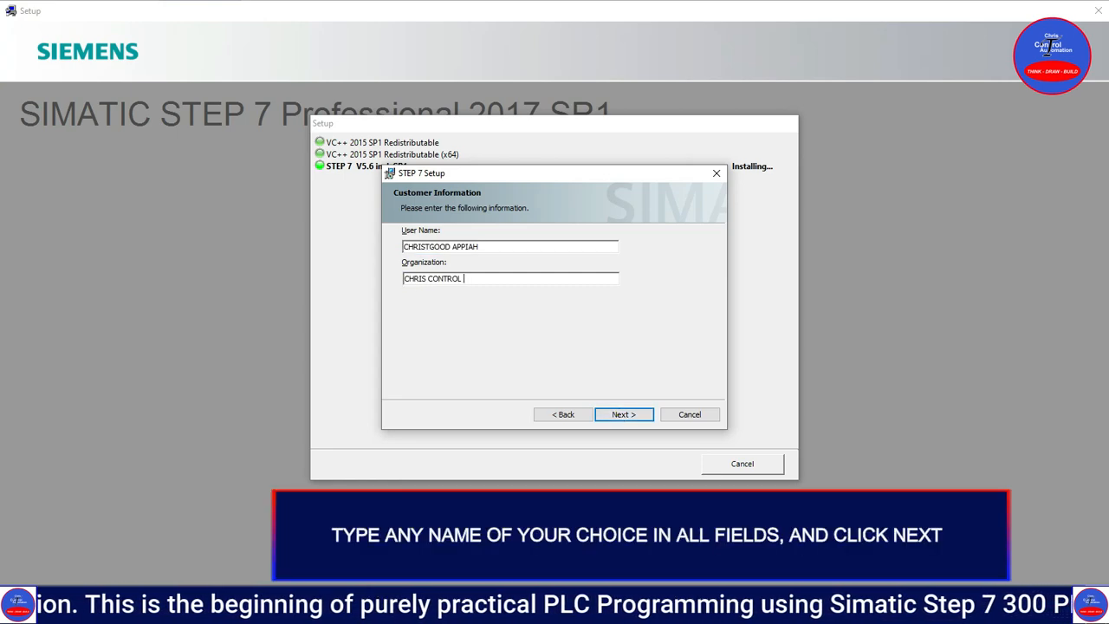
{"action": "type", "text": " AUTO"}
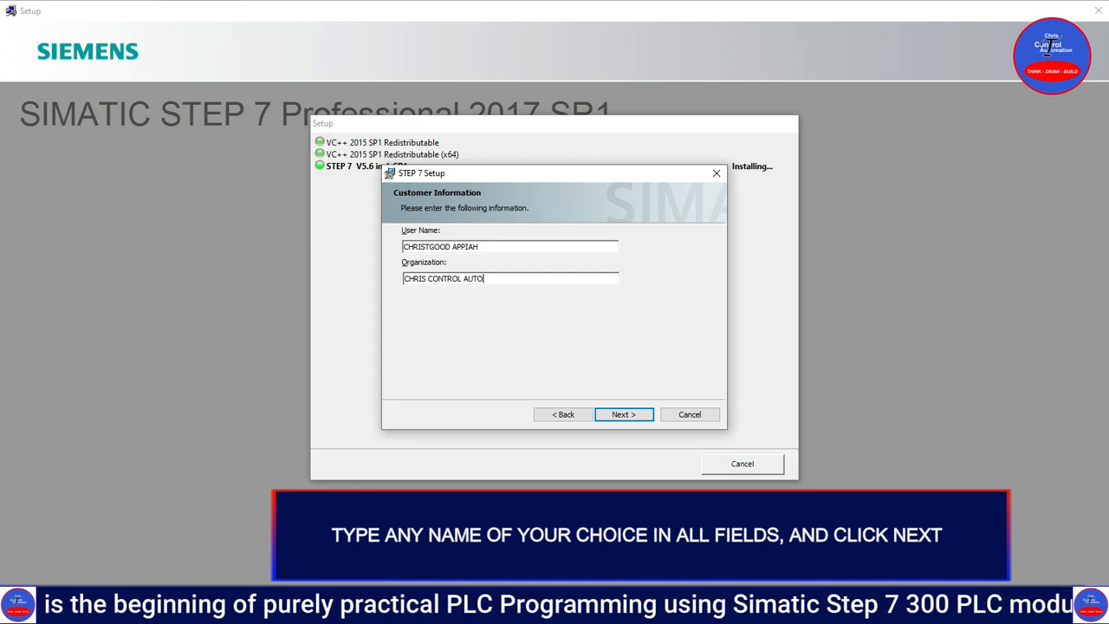
{"action": "type", "text": "MATION"}
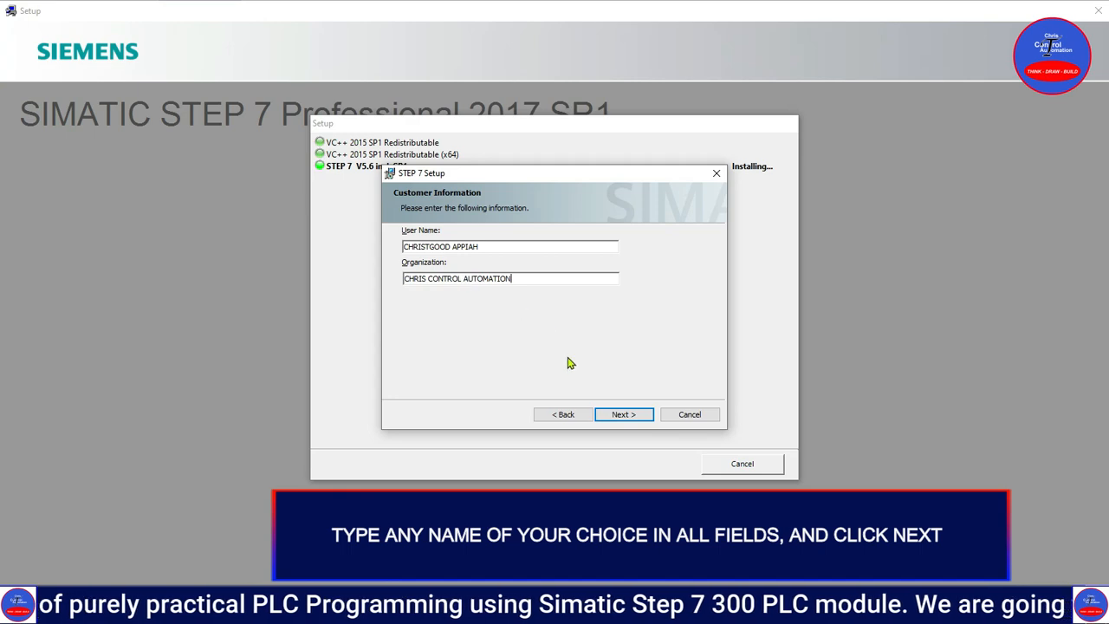
{"action": "left_click", "coordinate": [635, 416]}
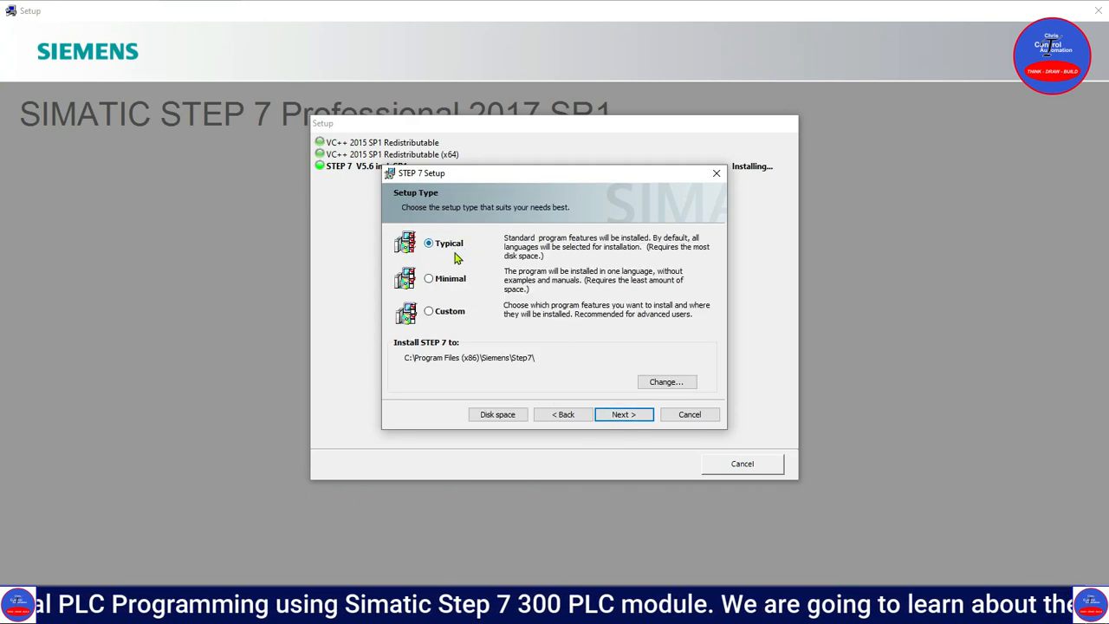
- Keep the Typical setup type and exclude German, French, Spanish and Italian from the product languages, leaving only English
{"action": "left_click", "coordinate": [638, 419]}
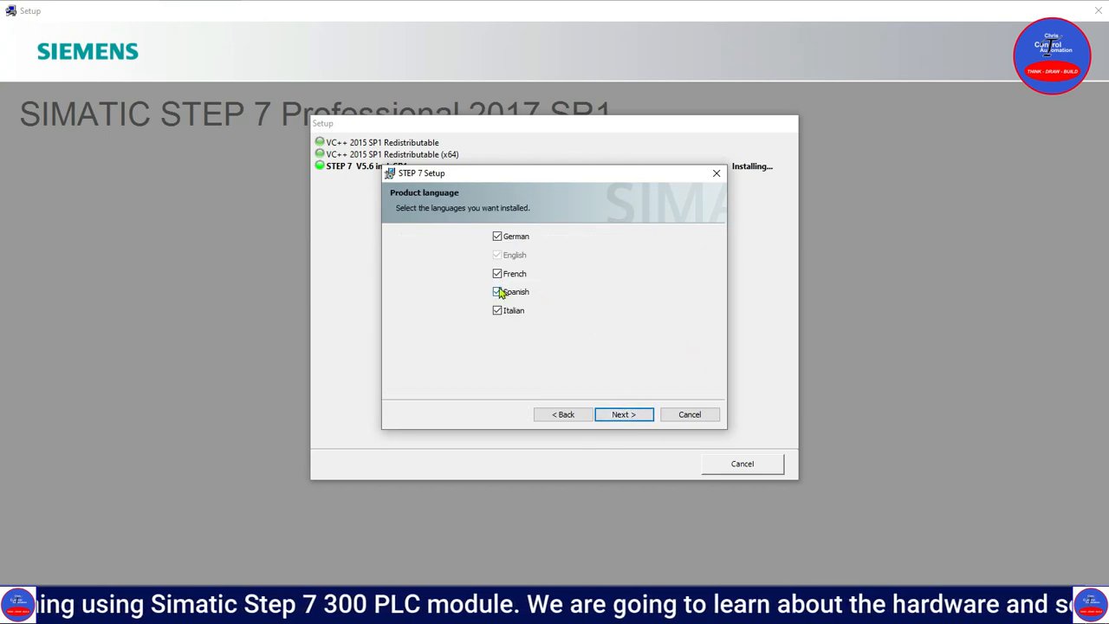
{"action": "left_click", "coordinate": [496, 240]}
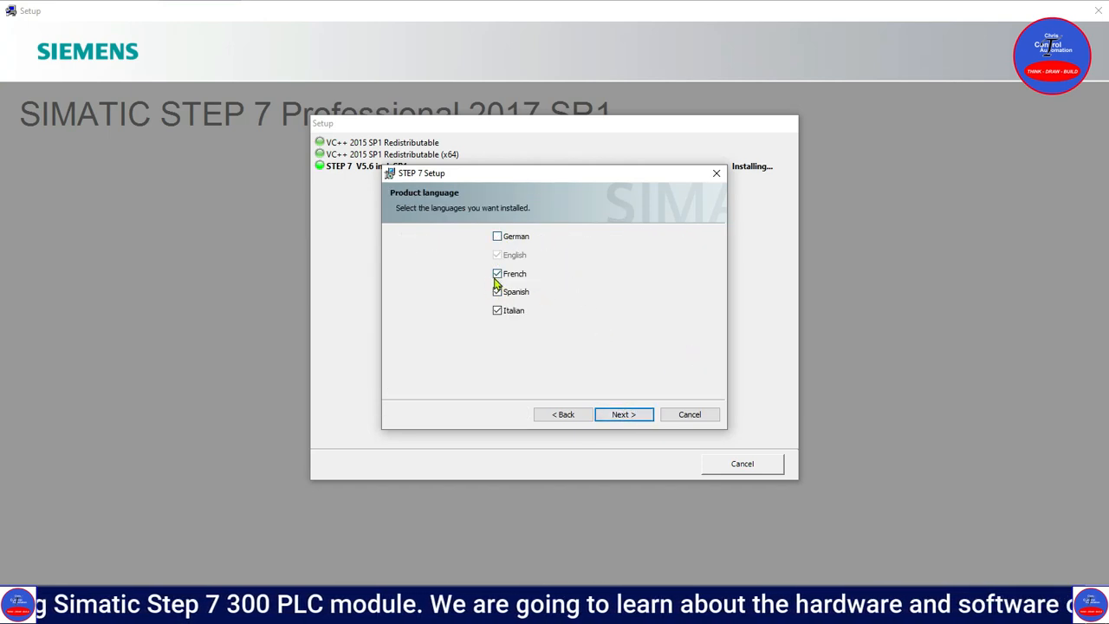
{"action": "left_click", "coordinate": [498, 275]}
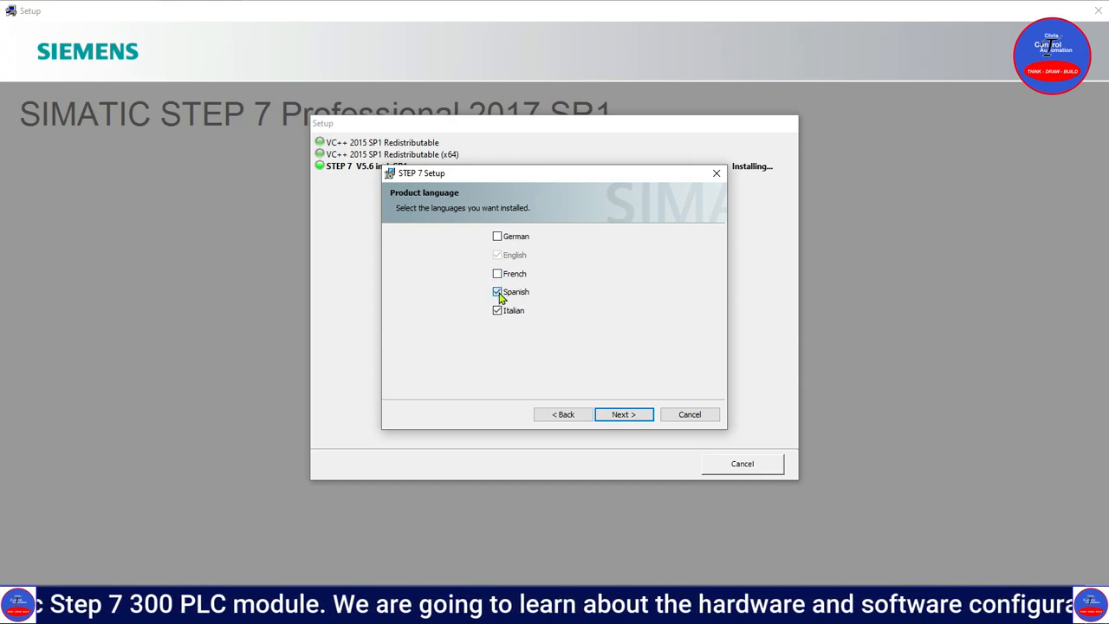
{"action": "left_click", "coordinate": [498, 292]}
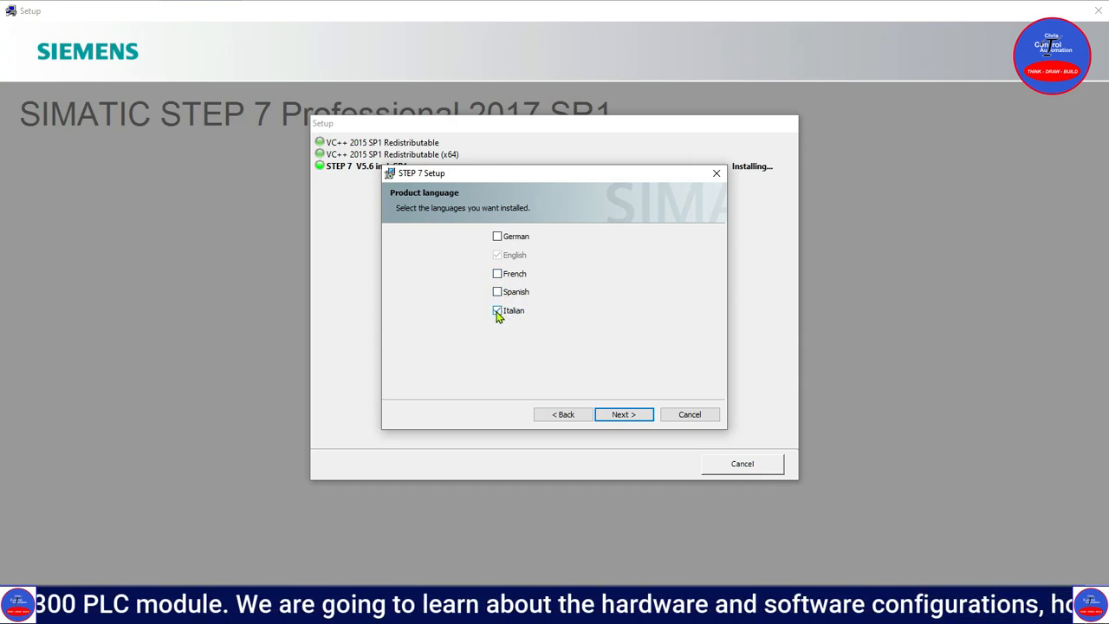
{"action": "left_click", "coordinate": [622, 414]}
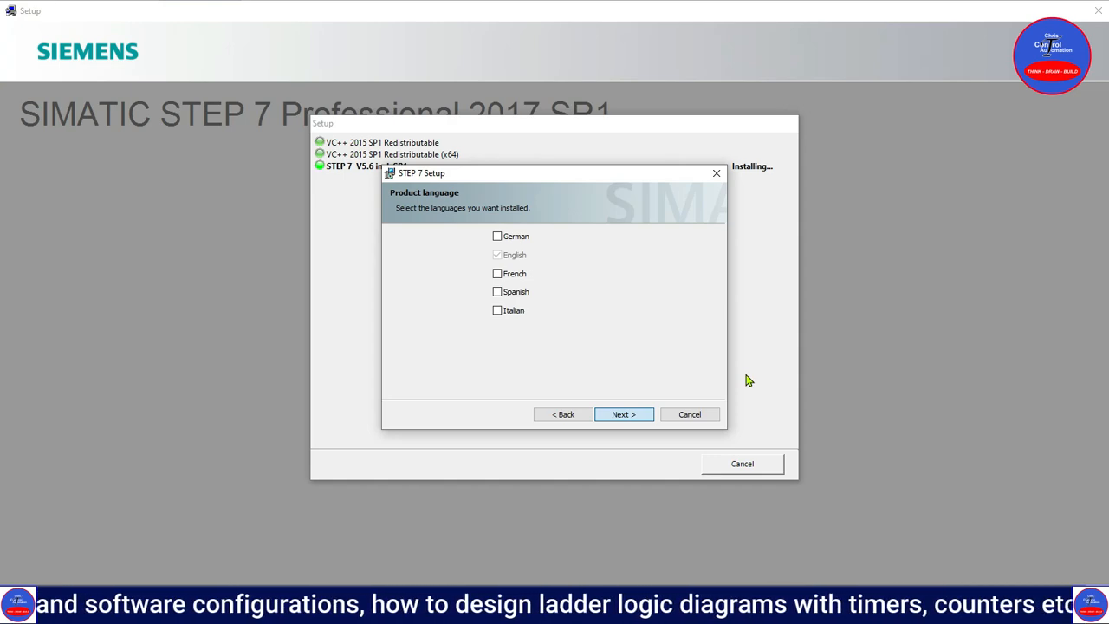
- Proceed to the installation summary and start installing STEP 7
{"action": "key", "text": "Return"}
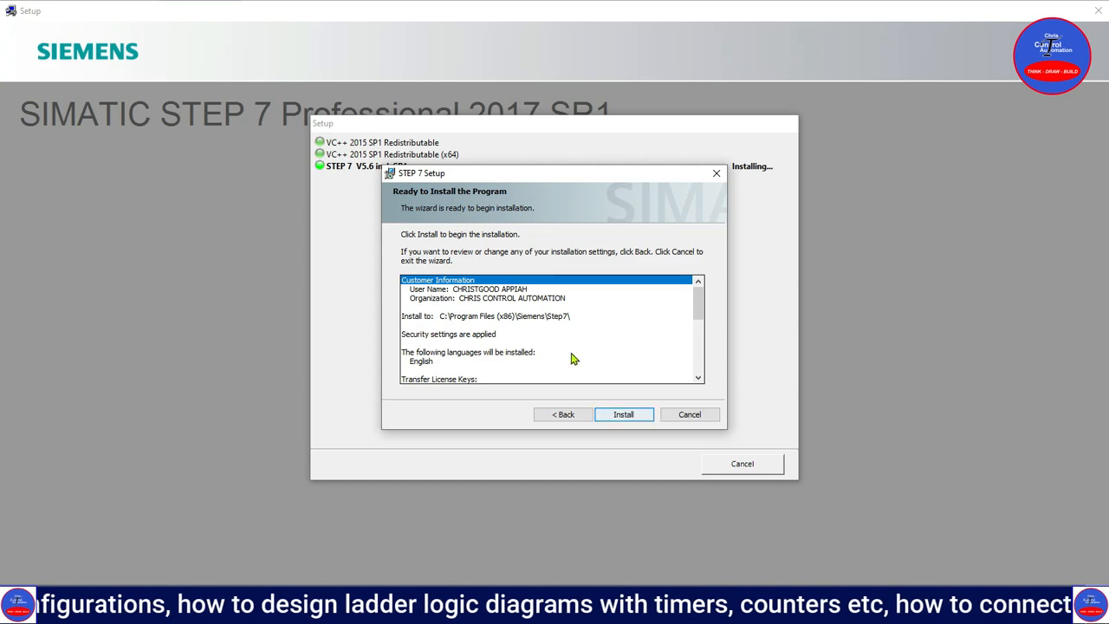
{"action": "left_click", "coordinate": [625, 416]}
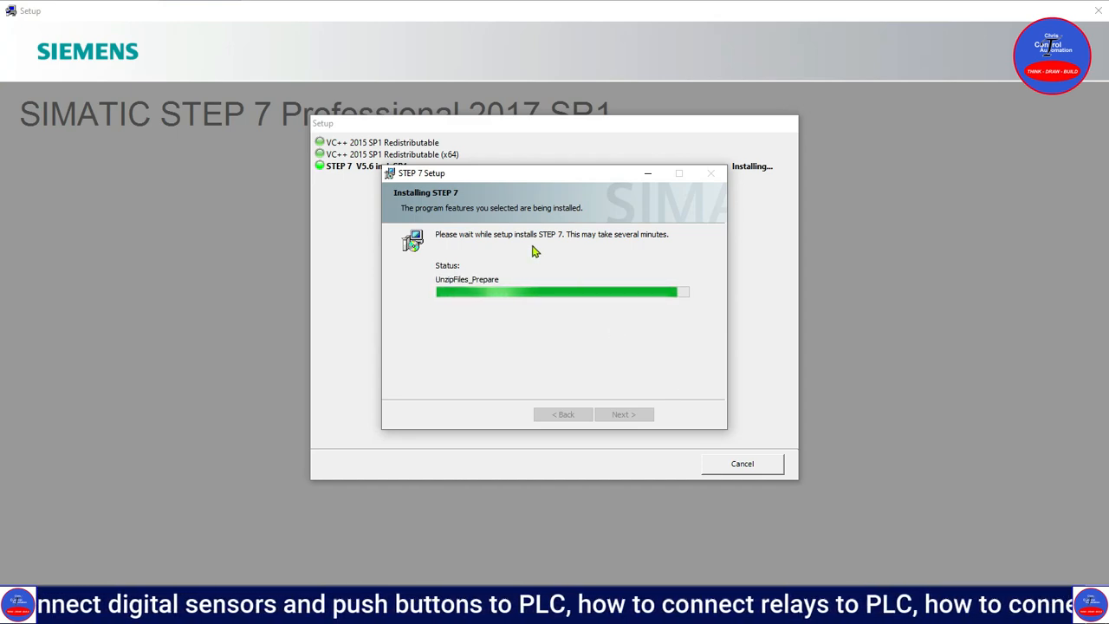
{"action": "left_click_drag", "start_coordinate": [491, 178], "coordinate": [646, 214]}
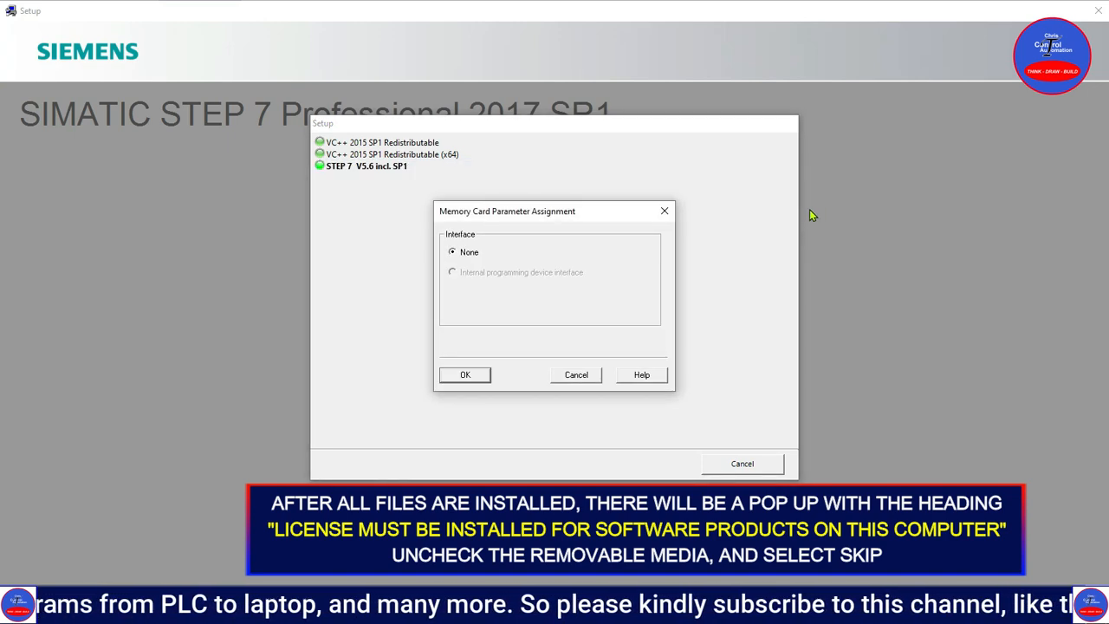
- Confirm the memory card interface as None and finish the setup, choosing to restart the computer later
{"action": "left_click", "coordinate": [468, 374]}
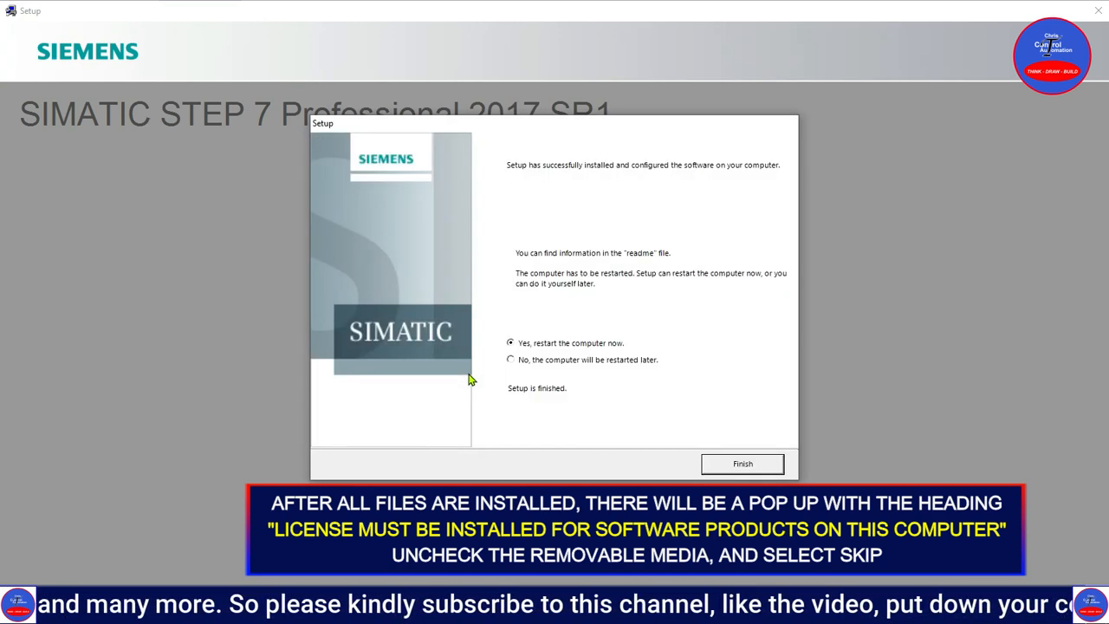
{"action": "left_click", "coordinate": [510, 360]}
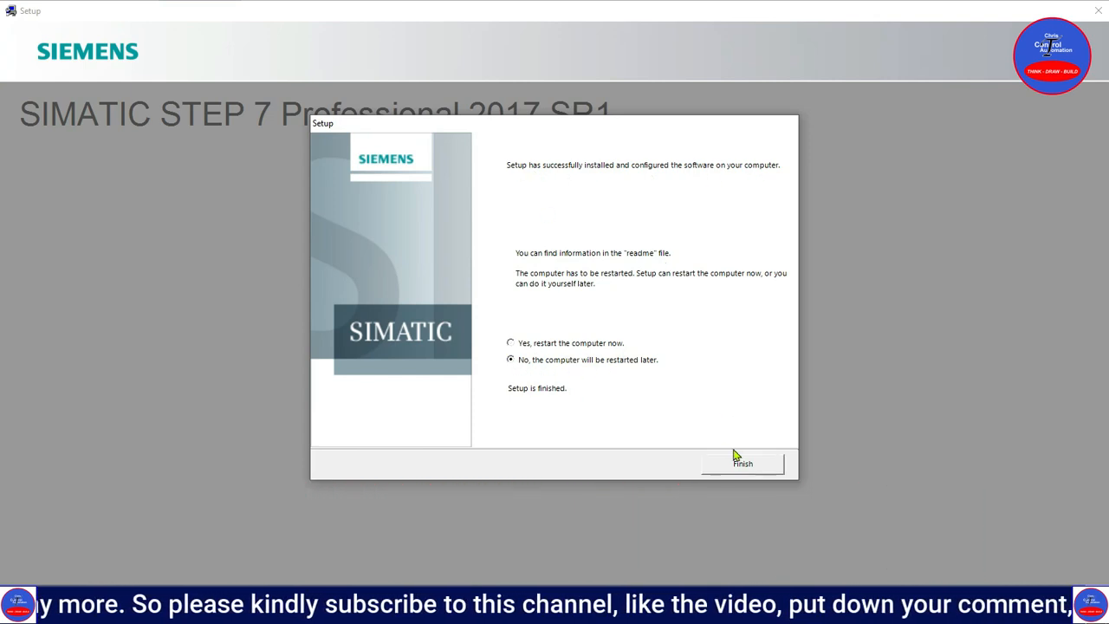
{"action": "left_click", "coordinate": [733, 468]}
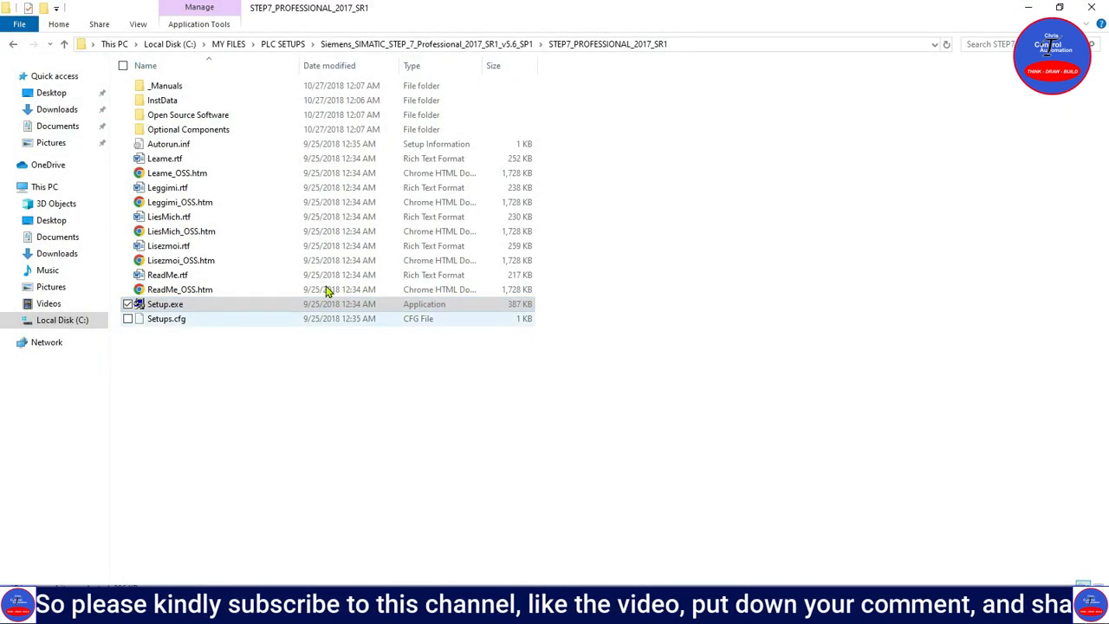
- Open the Sim_EKB_Install_2021_04_20 folder inside SIM EKB INSTALL in the PLC SETUPS folder
{"action": "left_click", "coordinate": [15, 44]}
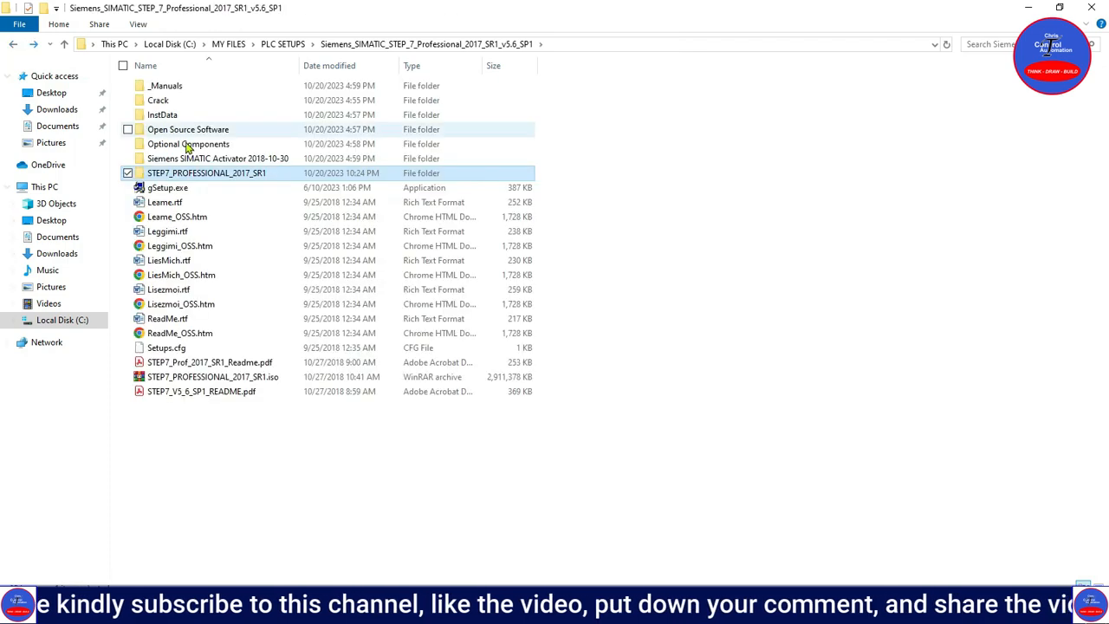
{"action": "left_click", "coordinate": [15, 45]}
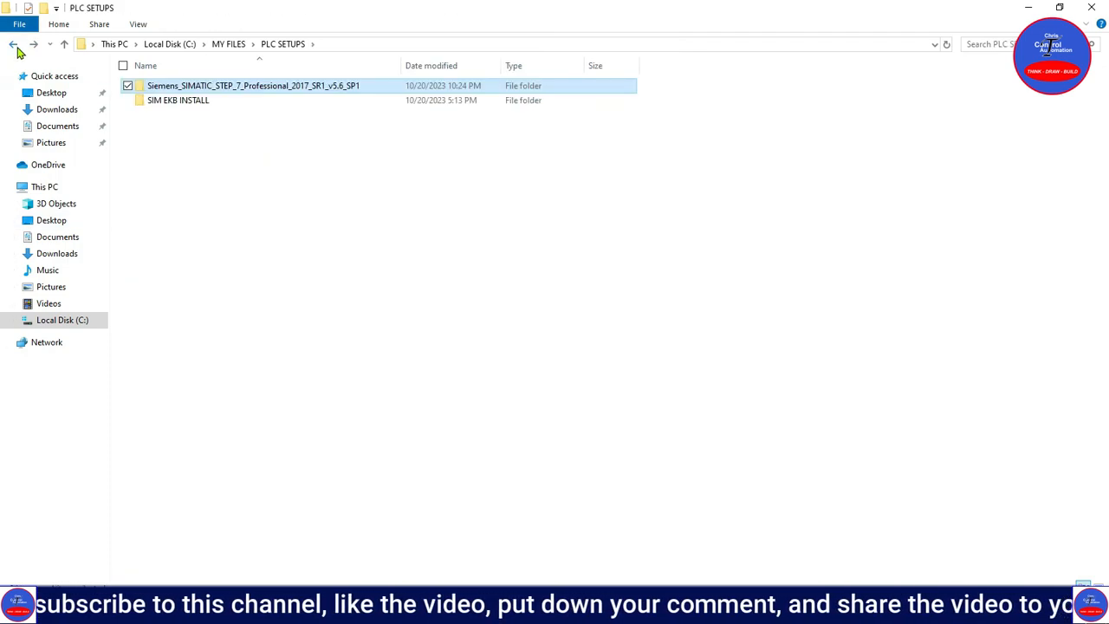
{"action": "double_click", "coordinate": [181, 102]}
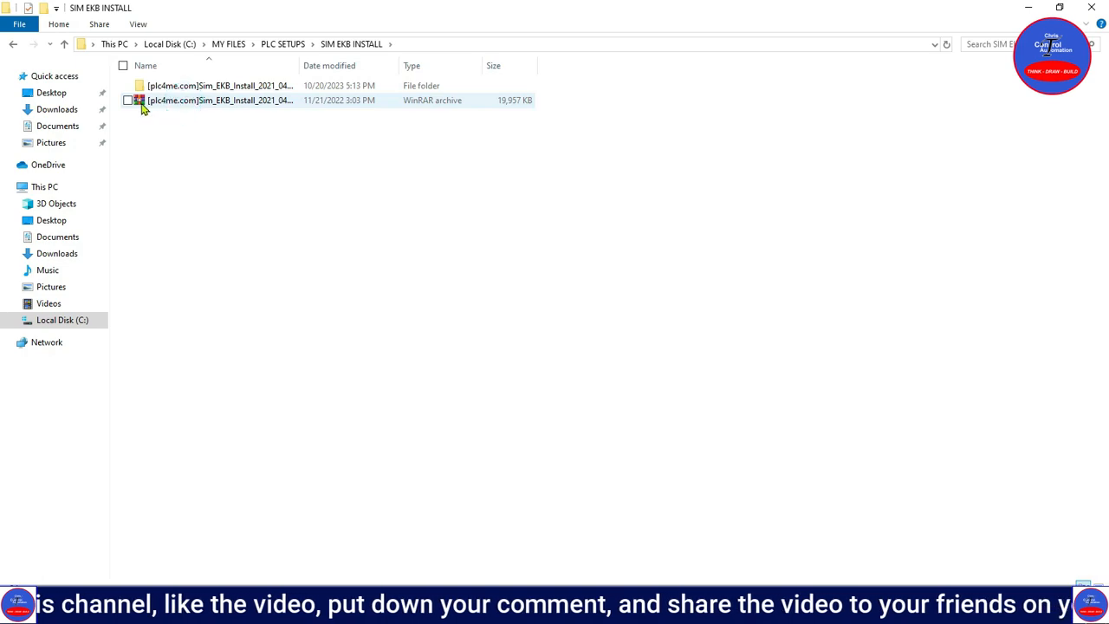
{"action": "left_click", "coordinate": [199, 99]}
{"action": "double_click", "coordinate": [218, 86]}
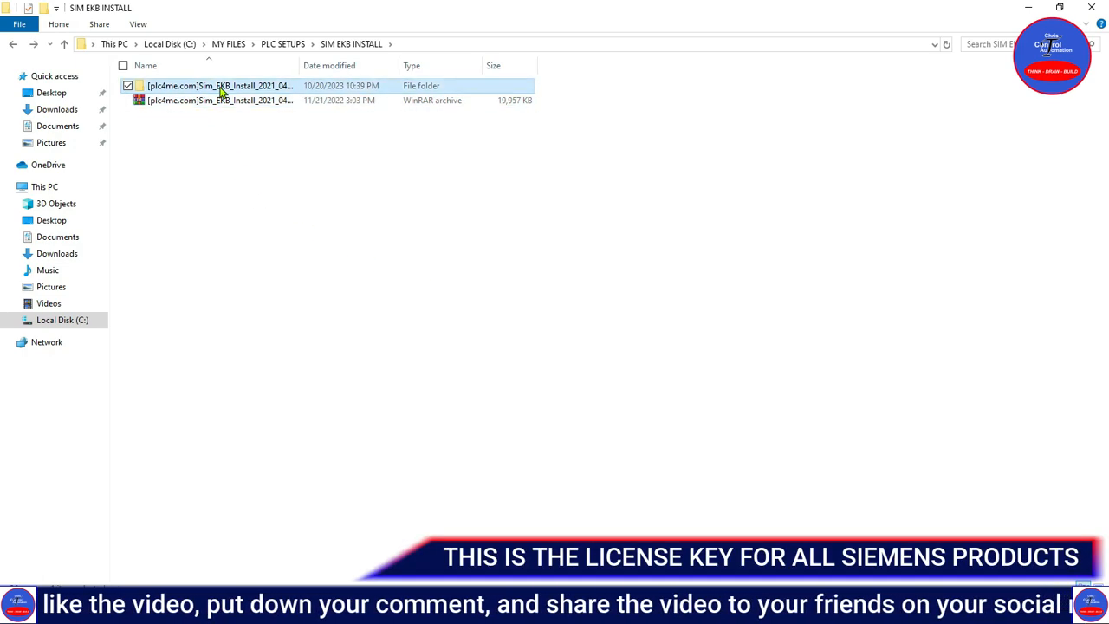
{"action": "double_click", "coordinate": [218, 87]}
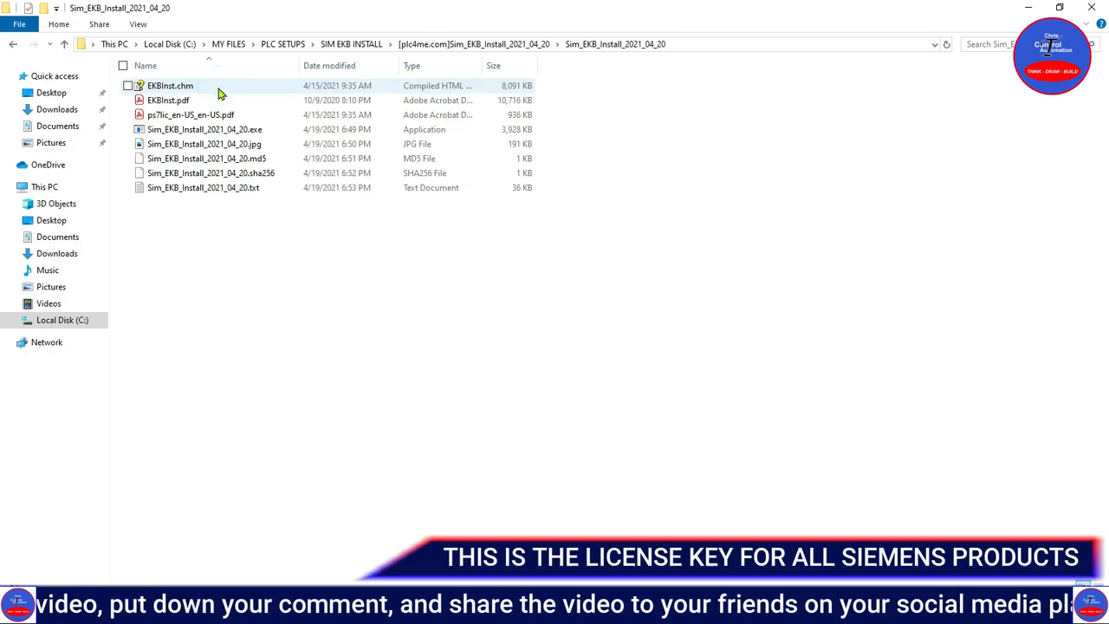
- Run Sim_EKB_Install_2021_04_20.exe as administrator and reposition its window
{"action": "double_click", "coordinate": [173, 131]}
{"action": "right_click", "coordinate": [176, 130]}
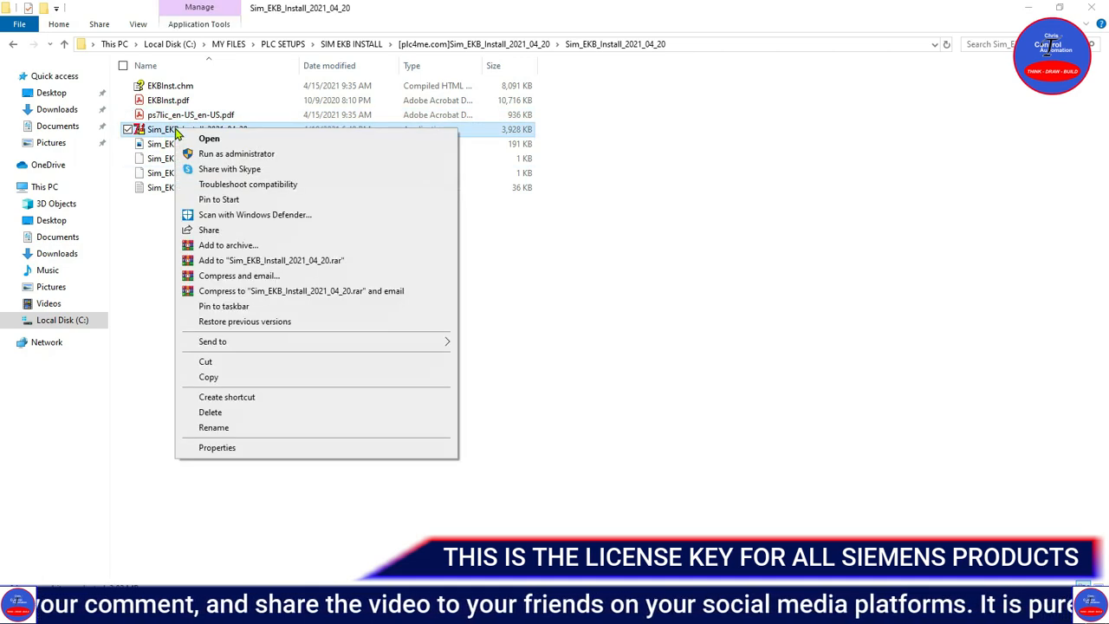
{"action": "left_click", "coordinate": [224, 155]}
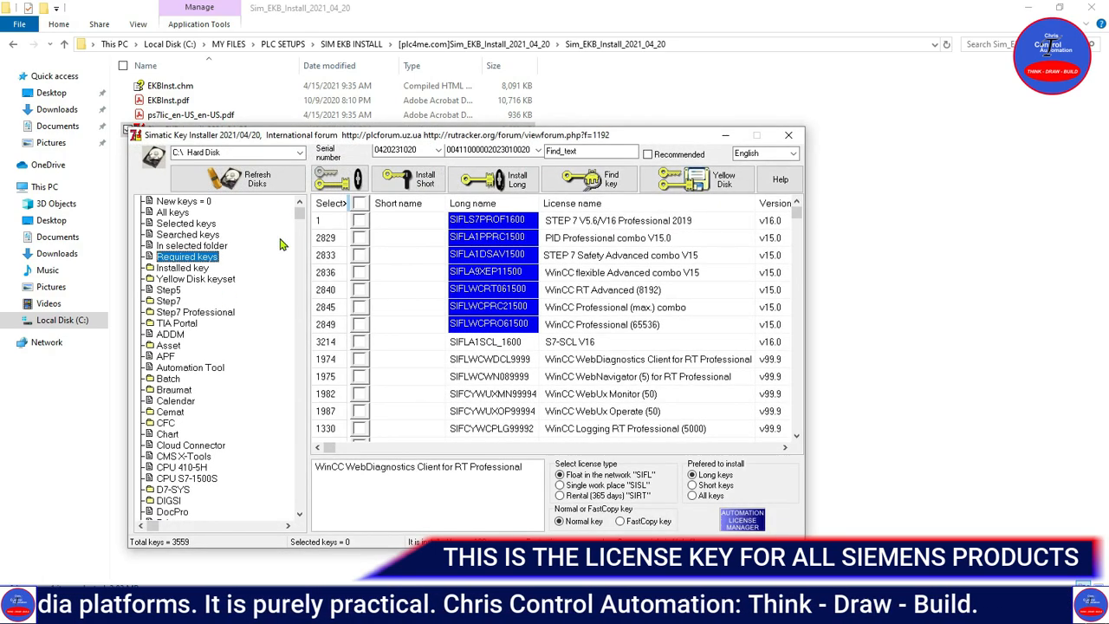
{"action": "left_click_drag", "start_coordinate": [463, 136], "coordinate": [525, 87]}
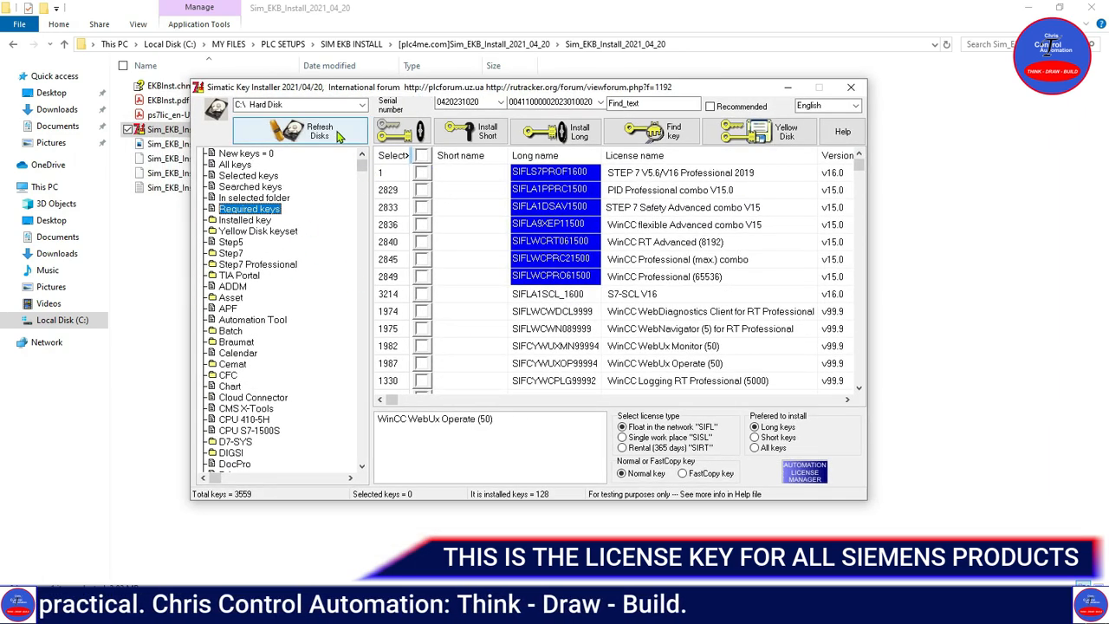
- Expand the Step7 Professional key group and select all keys listed for Step7 v5.6 Pro 2017
{"action": "left_click", "coordinate": [233, 264]}
{"action": "double_click", "coordinate": [232, 265]}
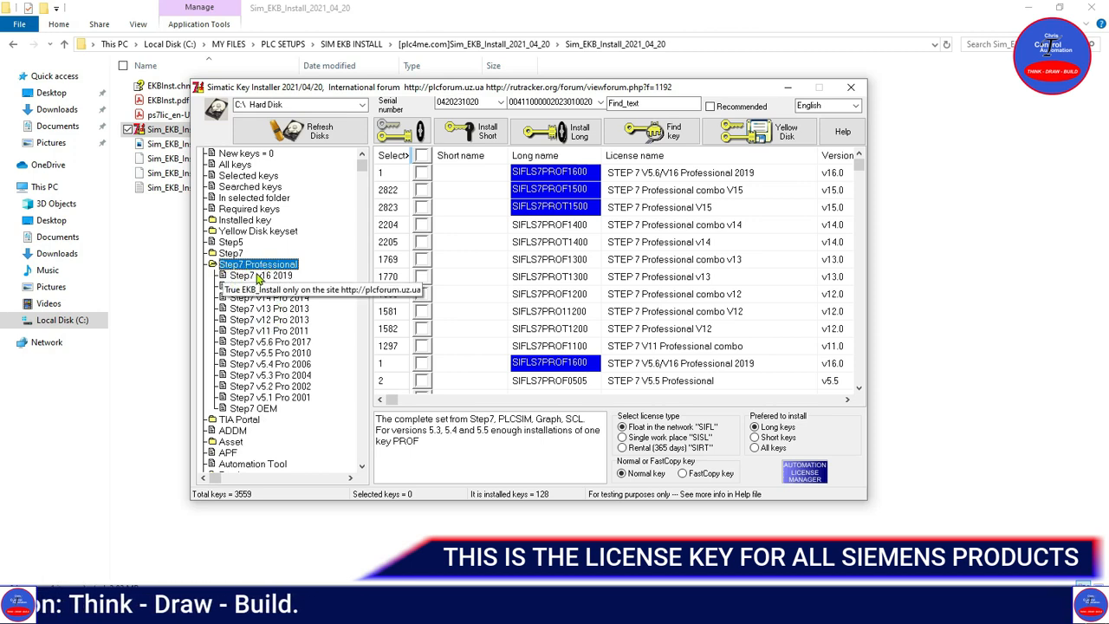
{"action": "double_click", "coordinate": [251, 266]}
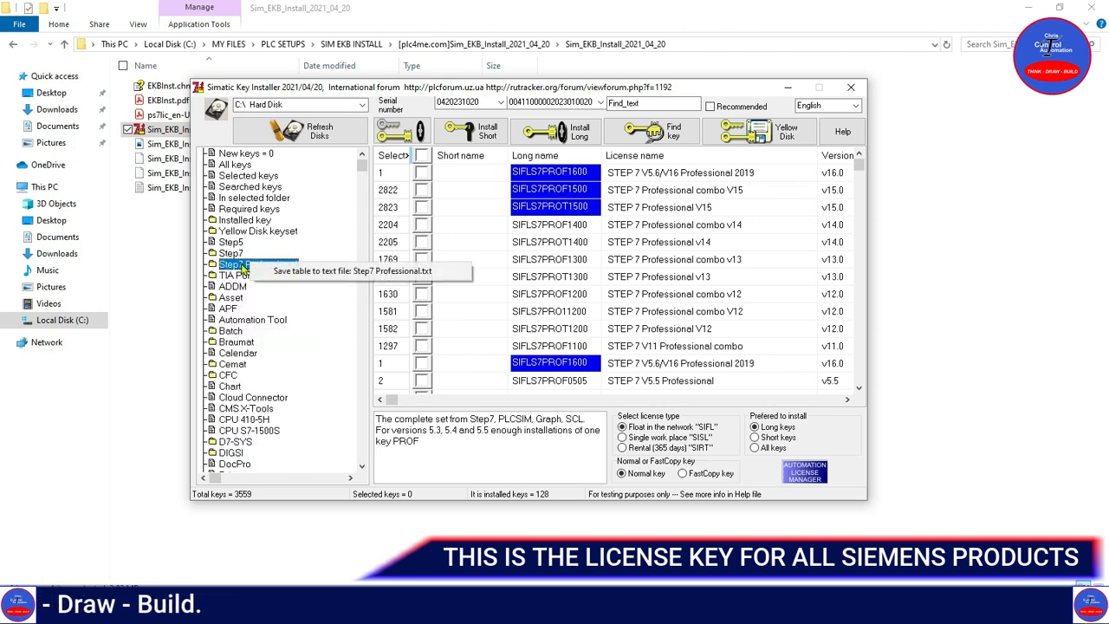
{"action": "double_click", "coordinate": [242, 265]}
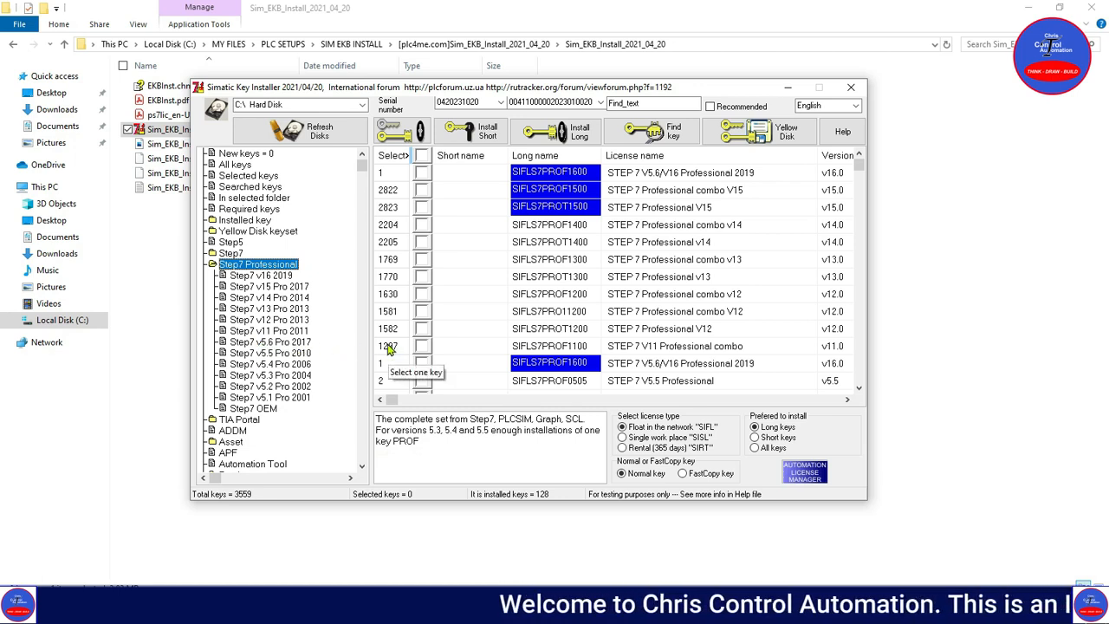
{"action": "left_click", "coordinate": [269, 342]}
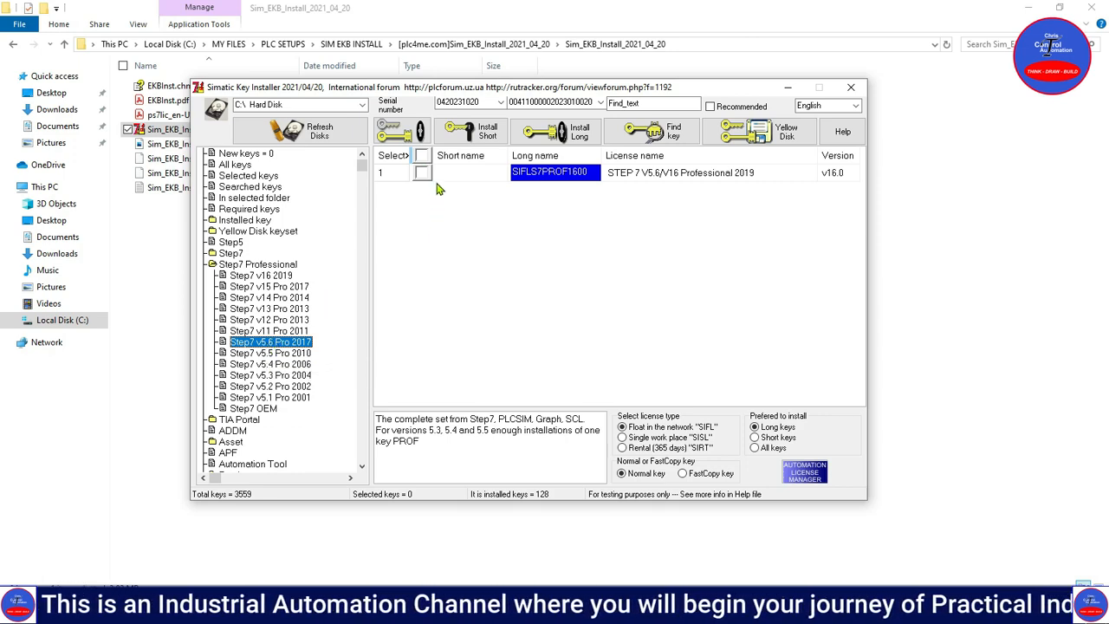
{"action": "left_click", "coordinate": [422, 155]}
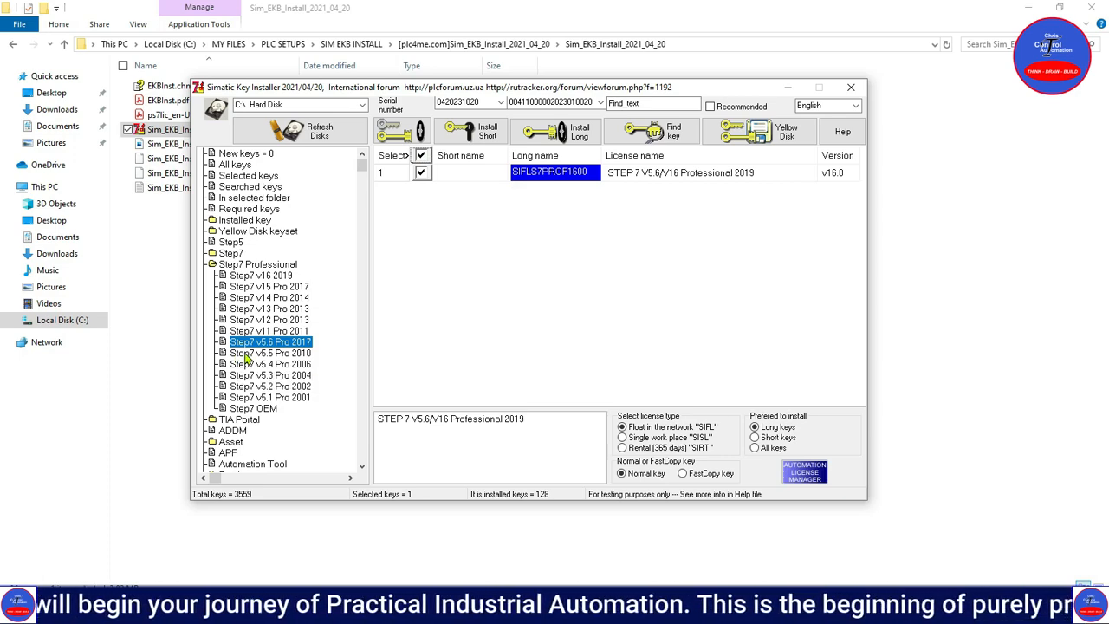
- Look through the key lists for Step7 v5.5 Pro 2010, v5.4 Pro 2006, v5.6 Pro 2017 and the general Step7 group
{"action": "left_click", "coordinate": [306, 352]}
{"action": "key", "text": "Down"}
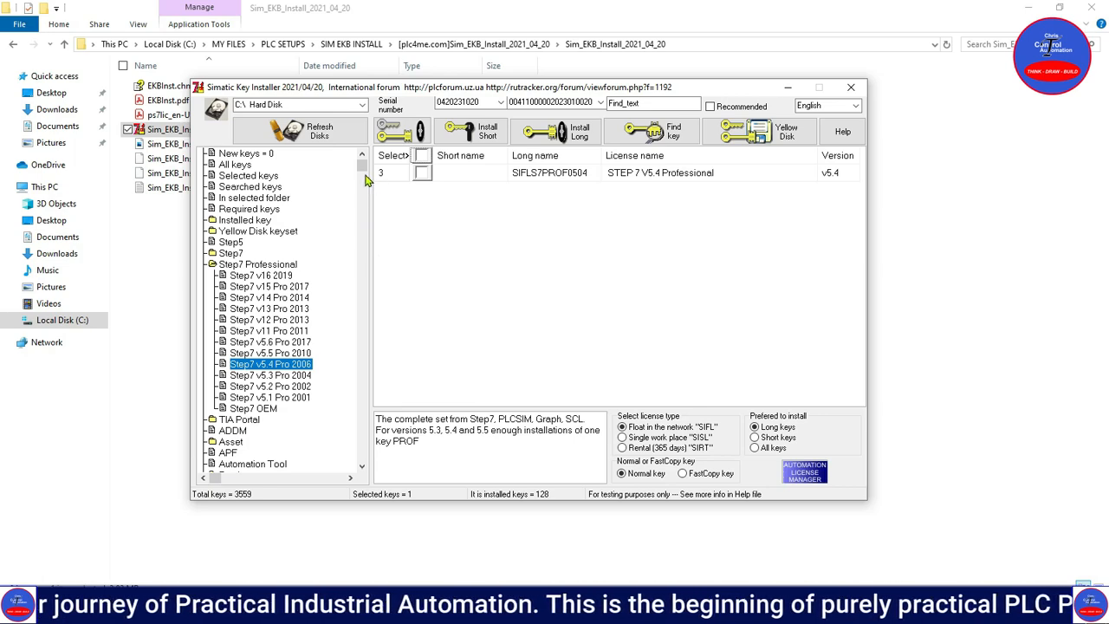
{"action": "left_click_drag", "start_coordinate": [362, 169], "coordinate": [365, 192]}
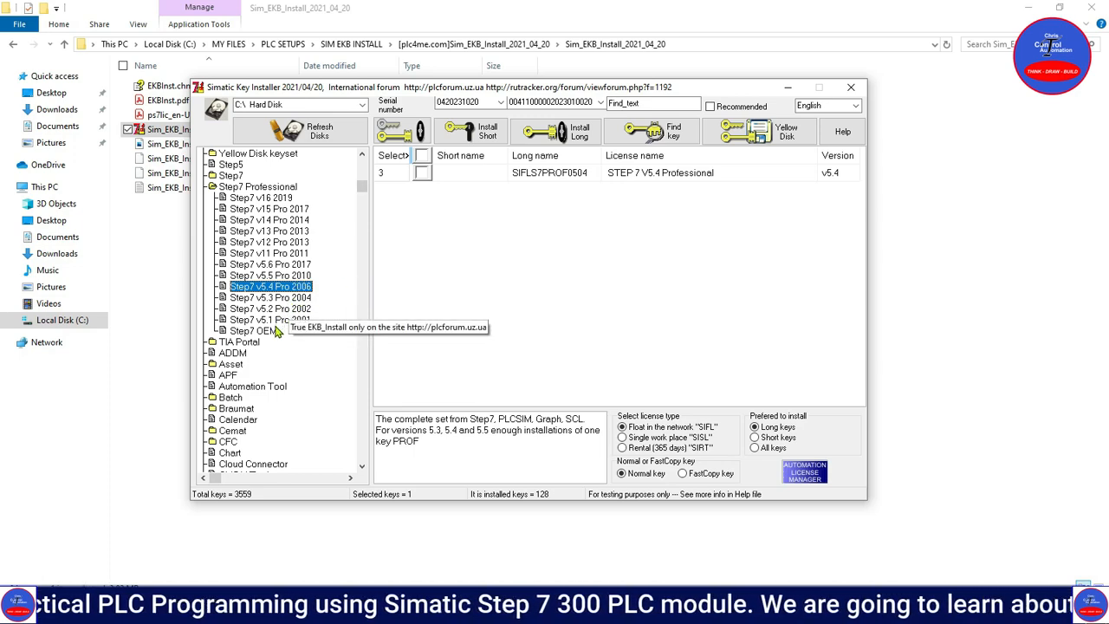
{"action": "left_click", "coordinate": [264, 264]}
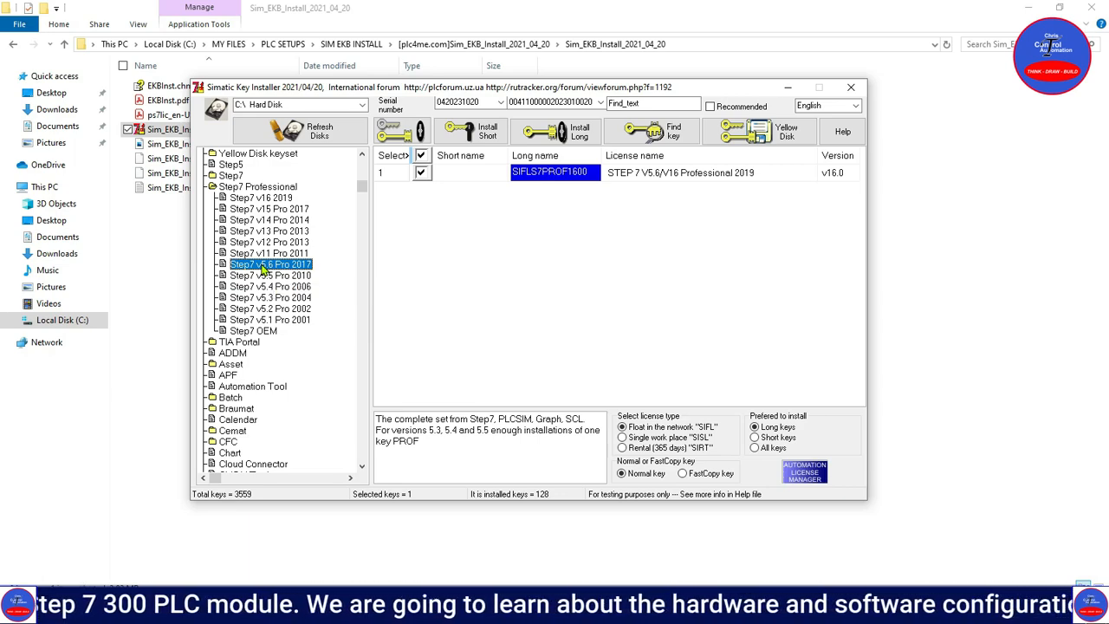
{"action": "left_click", "coordinate": [491, 175]}
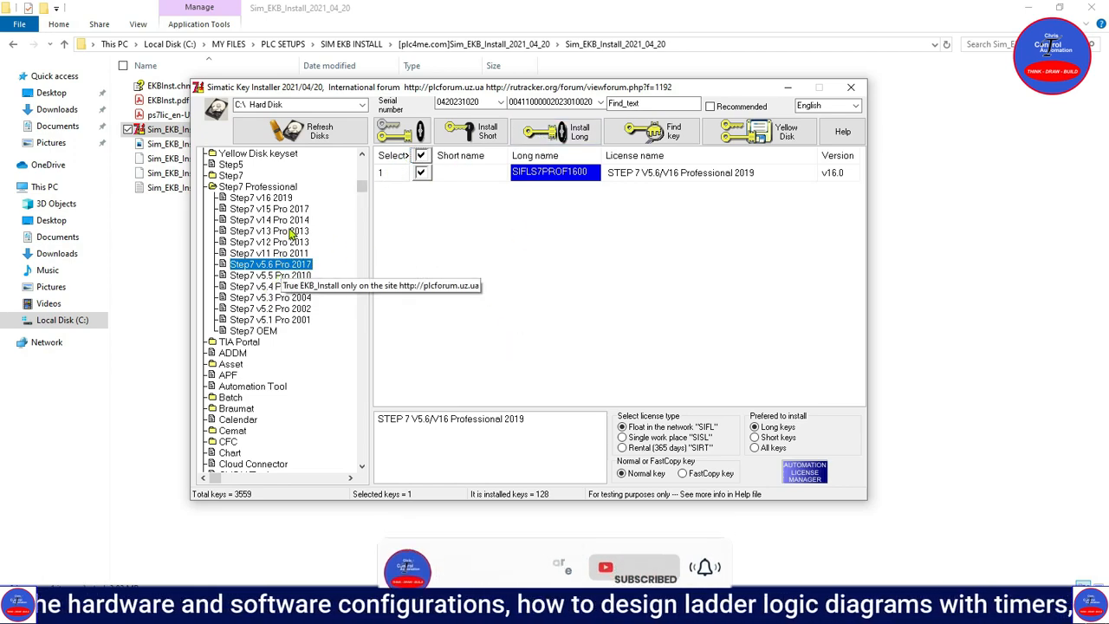
{"action": "left_click", "coordinate": [231, 176]}
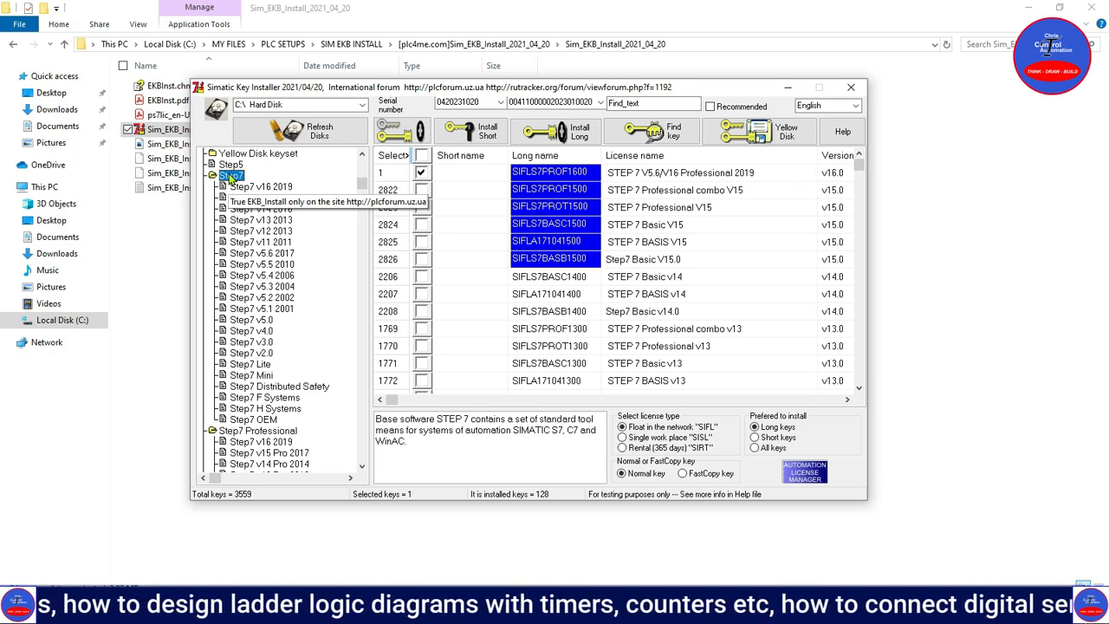
{"action": "double_click", "coordinate": [231, 176]}
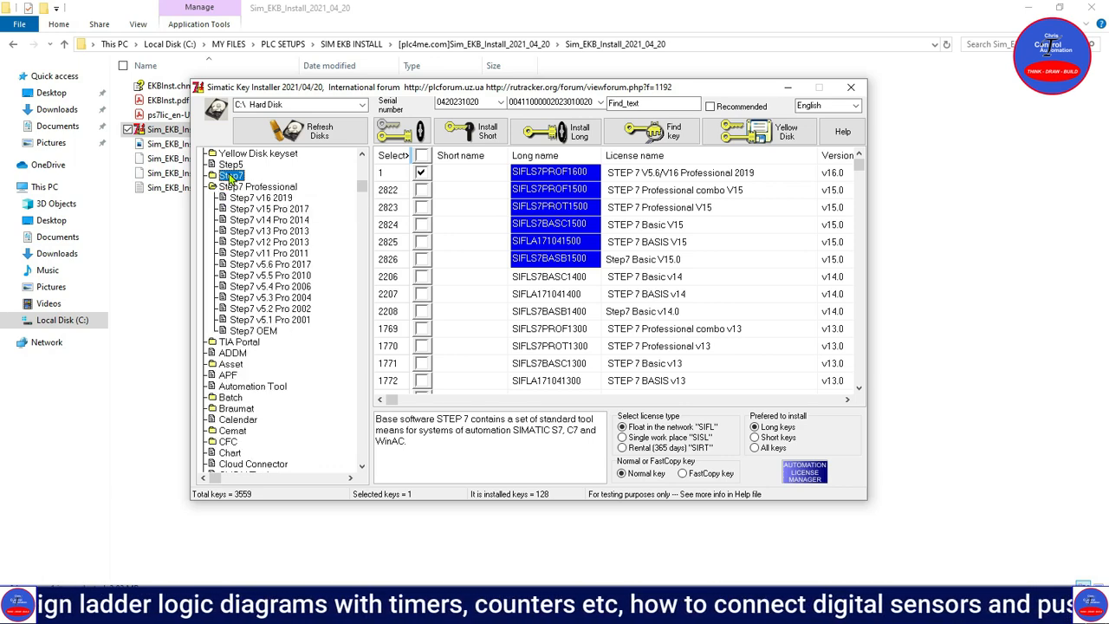
- Install the long license key for Step7 v5.6 Pro 2017 with All keys as the install preference, overwriting all existing key files
{"action": "left_click", "coordinate": [261, 264]}
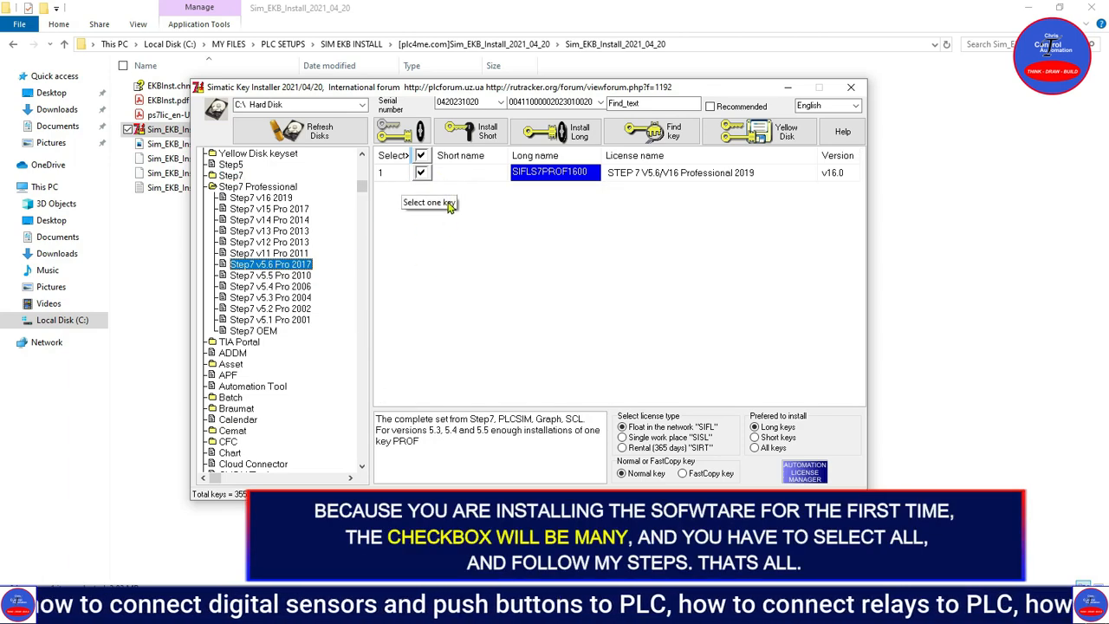
{"action": "left_click", "coordinate": [671, 173]}
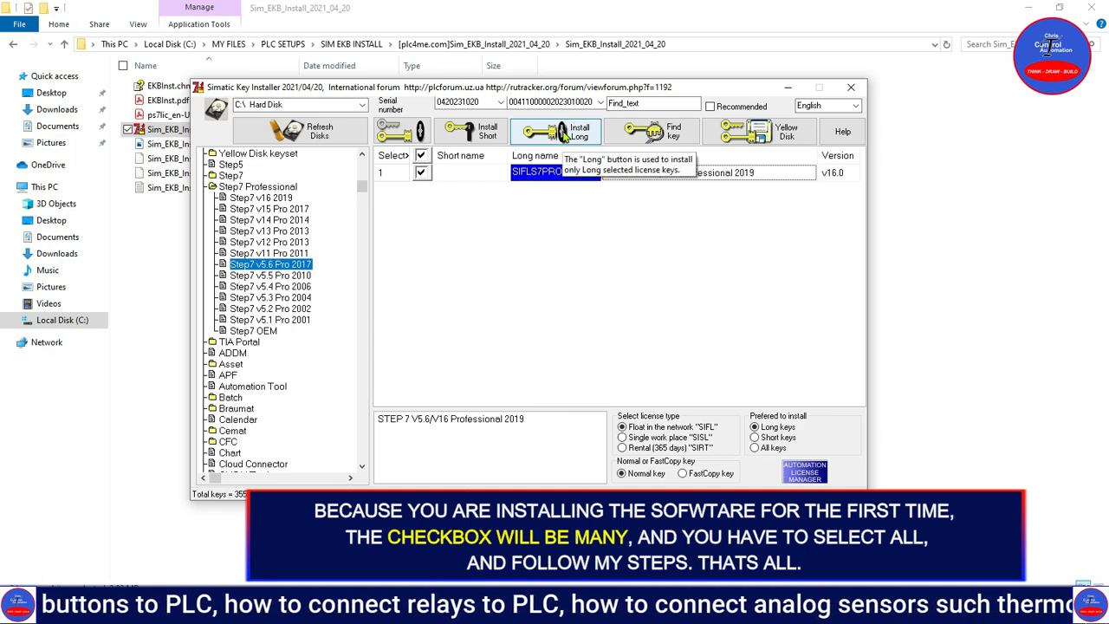
{"action": "left_click", "coordinate": [755, 447]}
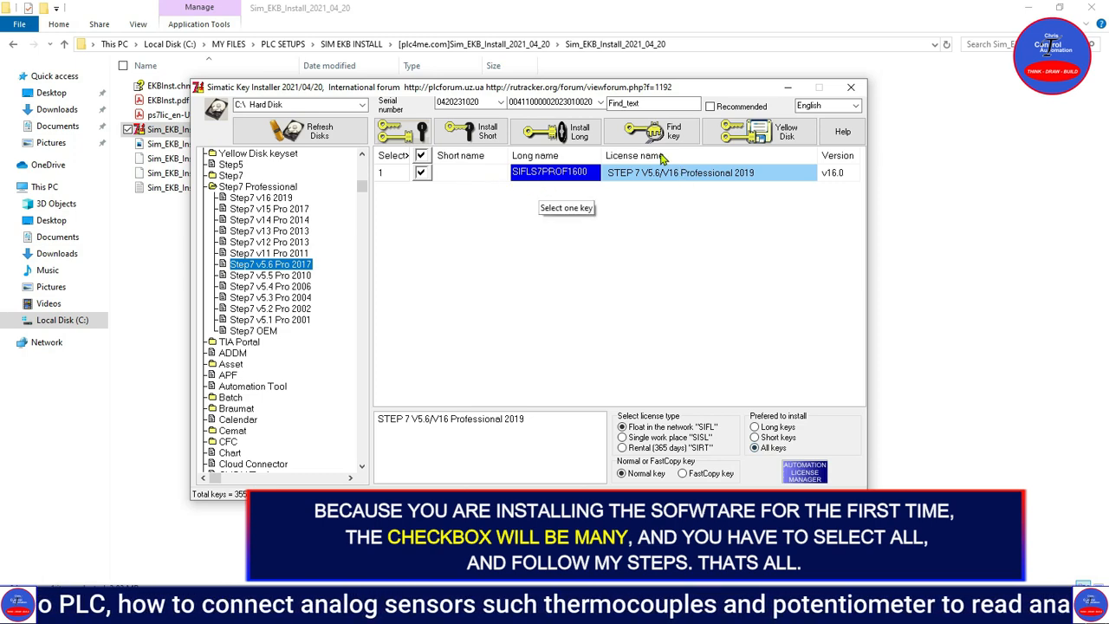
{"action": "left_click", "coordinate": [490, 139]}
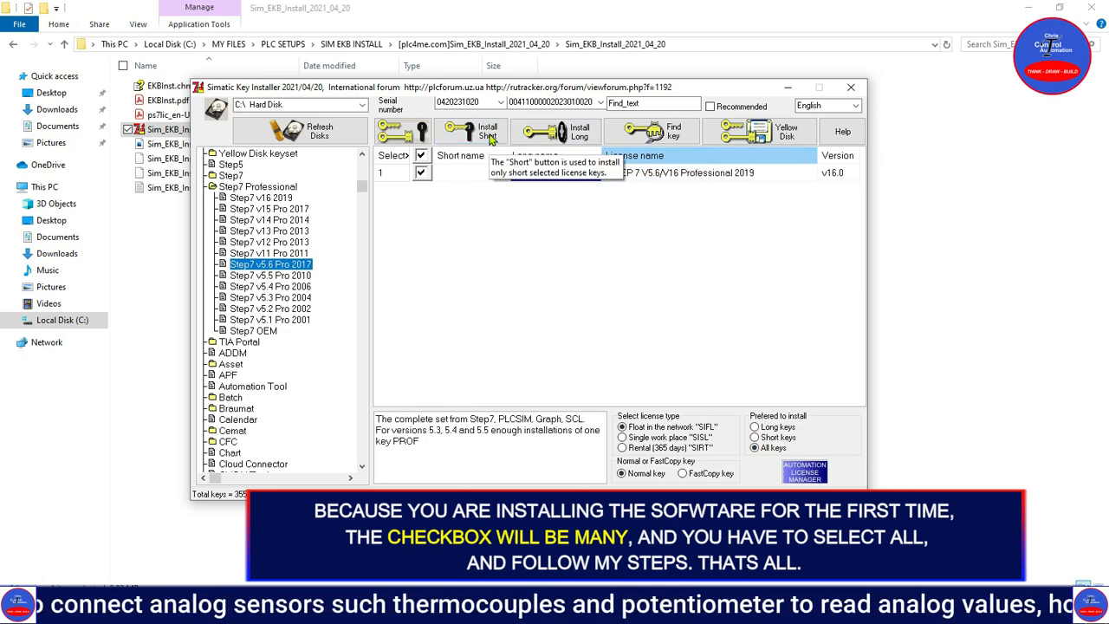
{"action": "left_click", "coordinate": [567, 138]}
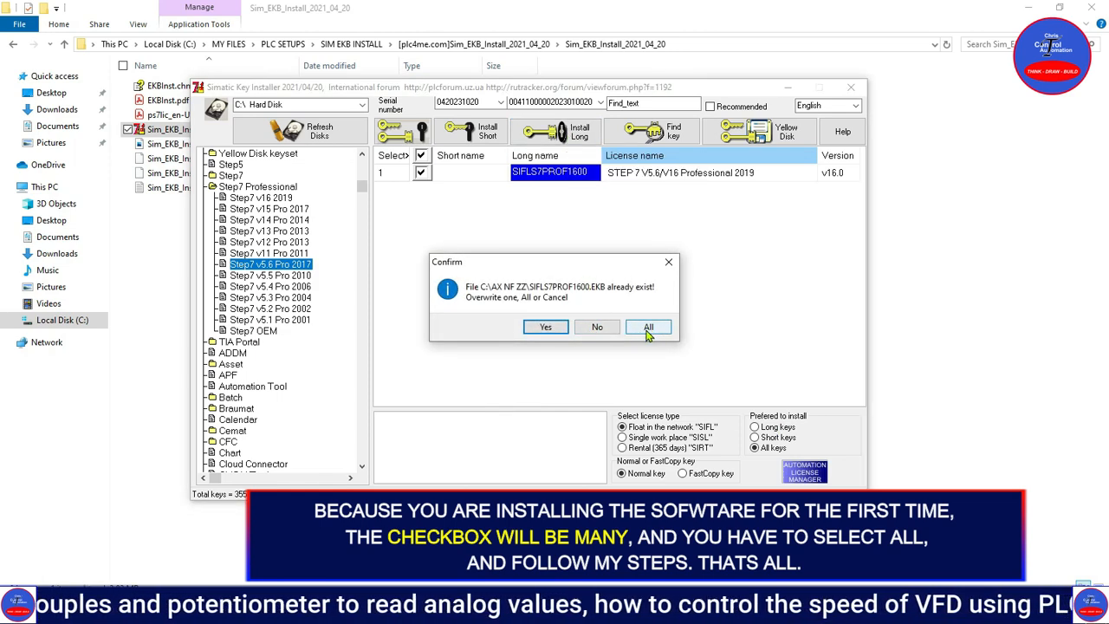
{"action": "left_click", "coordinate": [648, 328]}
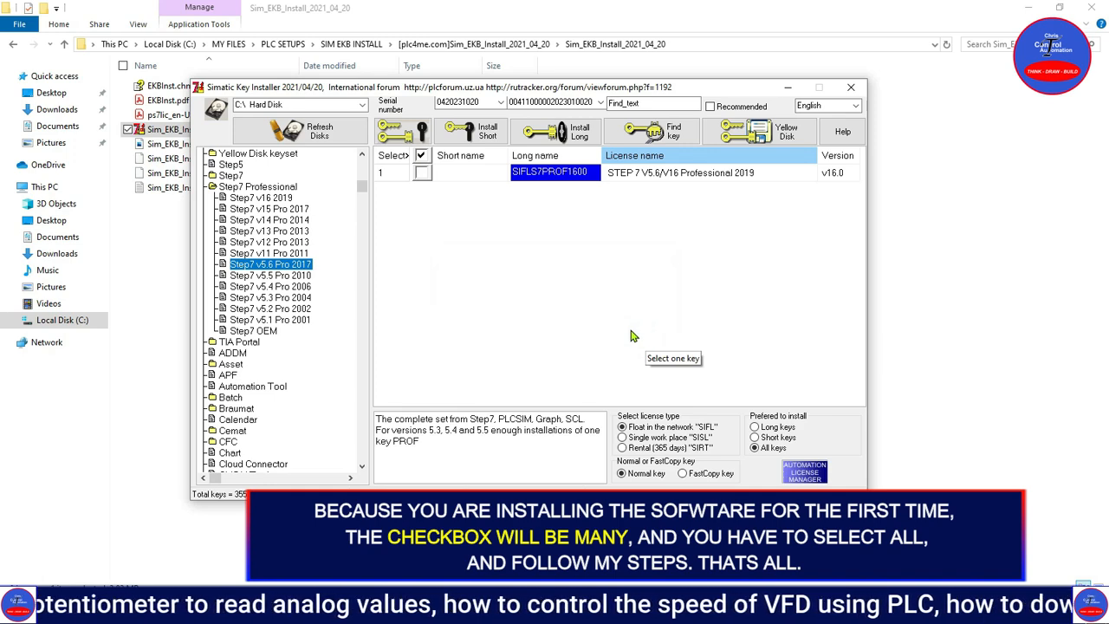
- Close Simatic Key Installer and bring up the Windows power options
{"action": "left_click", "coordinate": [851, 87]}
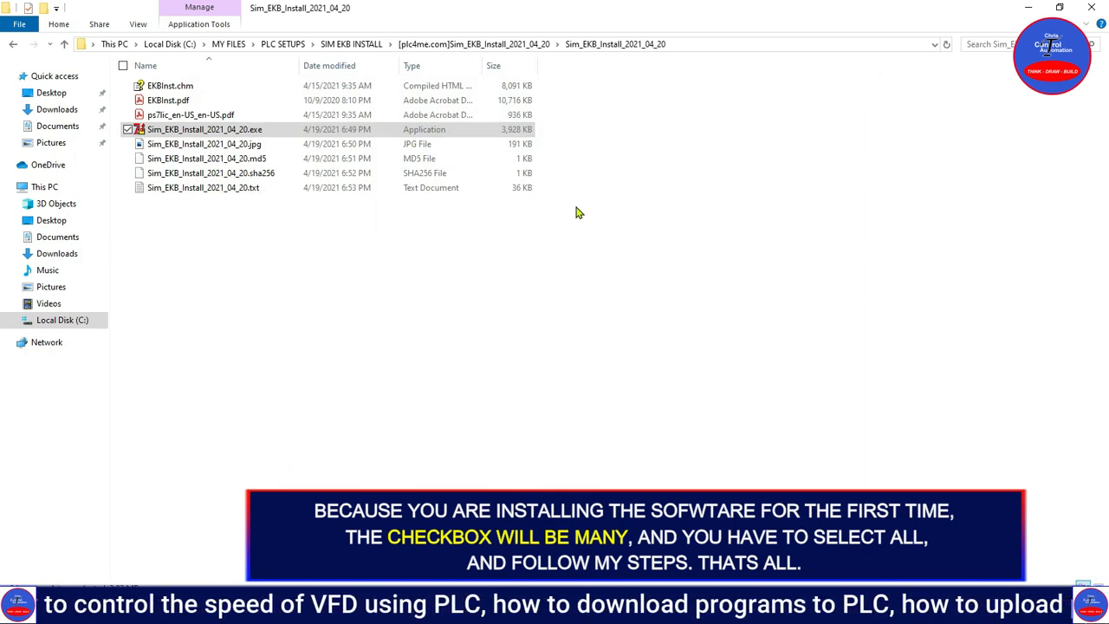
{"action": "left_click", "coordinate": [18, 606]}
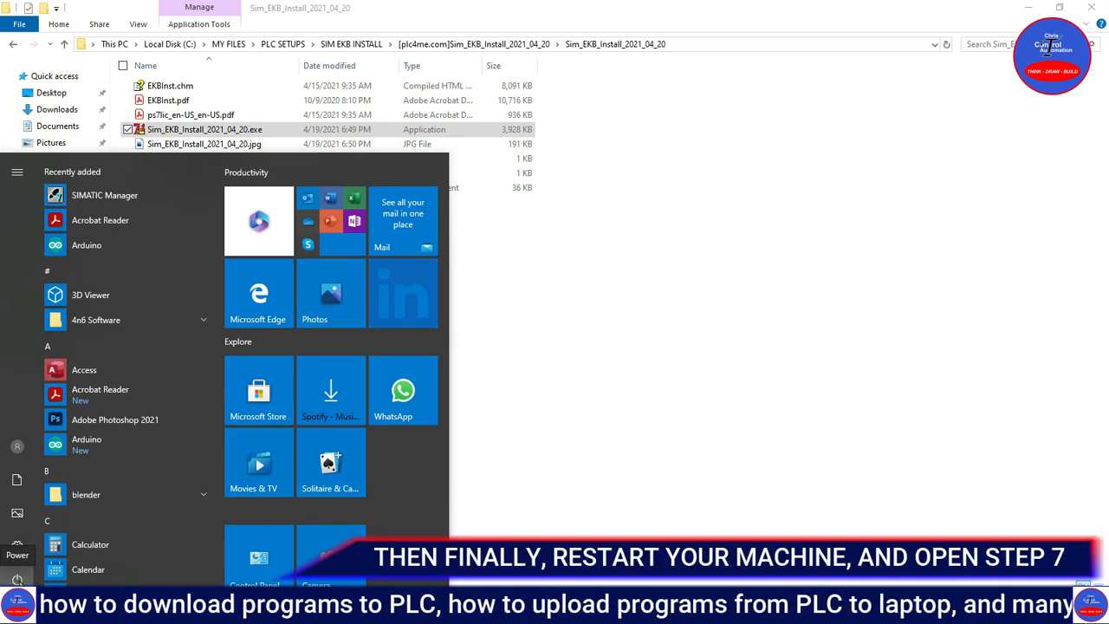
{"action": "left_click", "coordinate": [17, 579]}
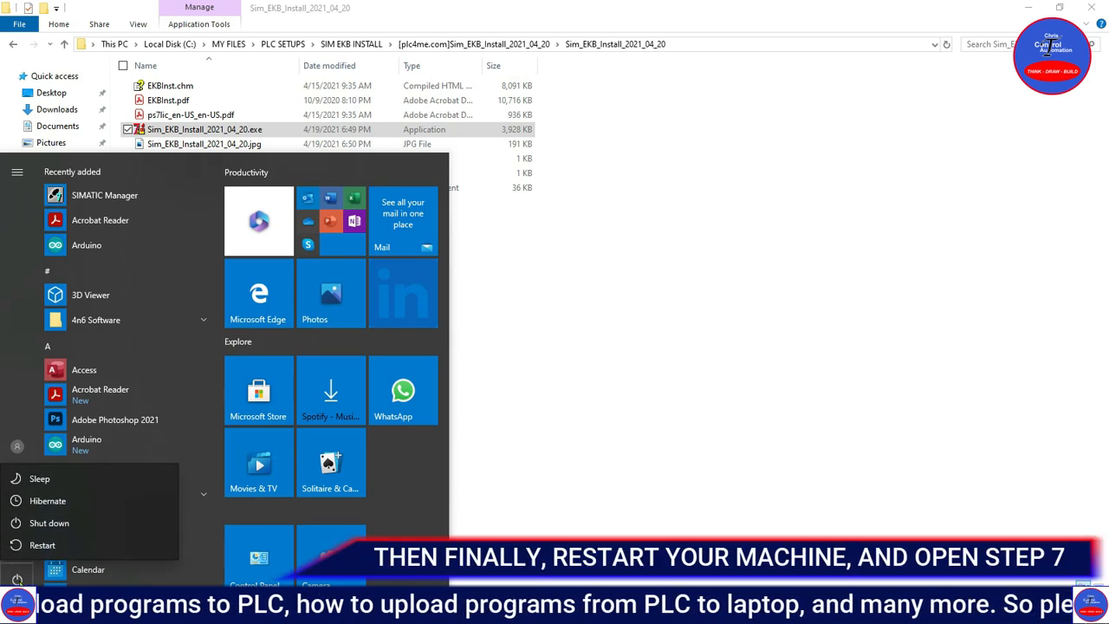